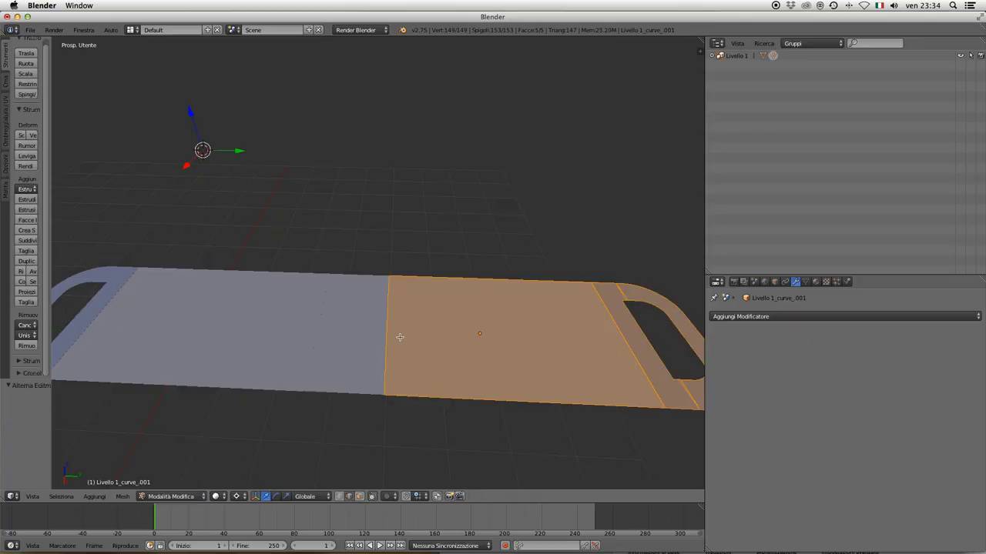
- Fold the first end panel and its handle face upright, 90° on X about the fold edge
{"action": "right_click", "coordinate": [388, 336]}
{"action": "left_click", "coordinate": [122, 496]}
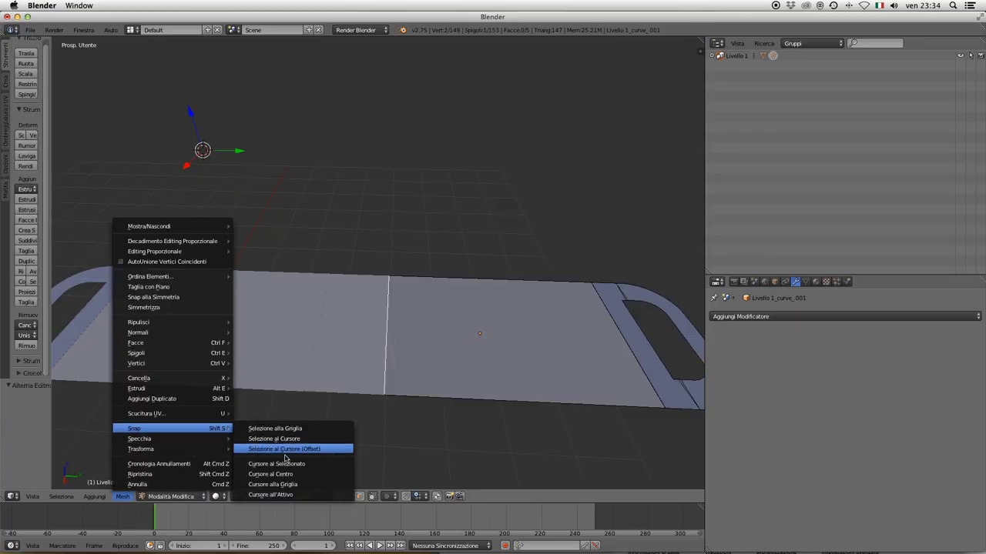
{"action": "left_click", "coordinate": [361, 444]}
{"action": "right_click", "coordinate": [495, 350]}
{"action": "middle_click_drag", "start_coordinate": [496, 350], "coordinate": [564, 358]}
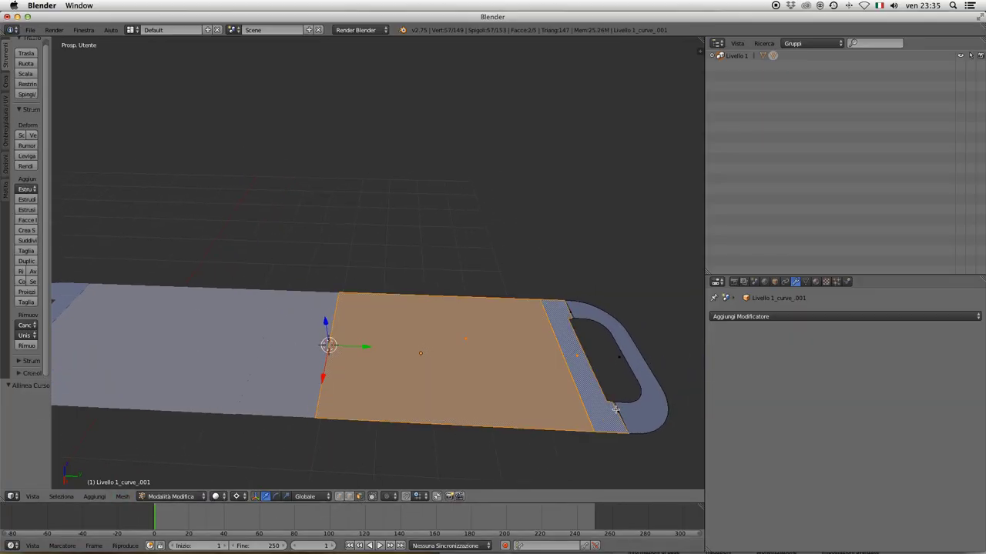
{"action": "right_click", "coordinate": [605, 351], "text": "shift"}
{"action": "type", "text": "rx"}
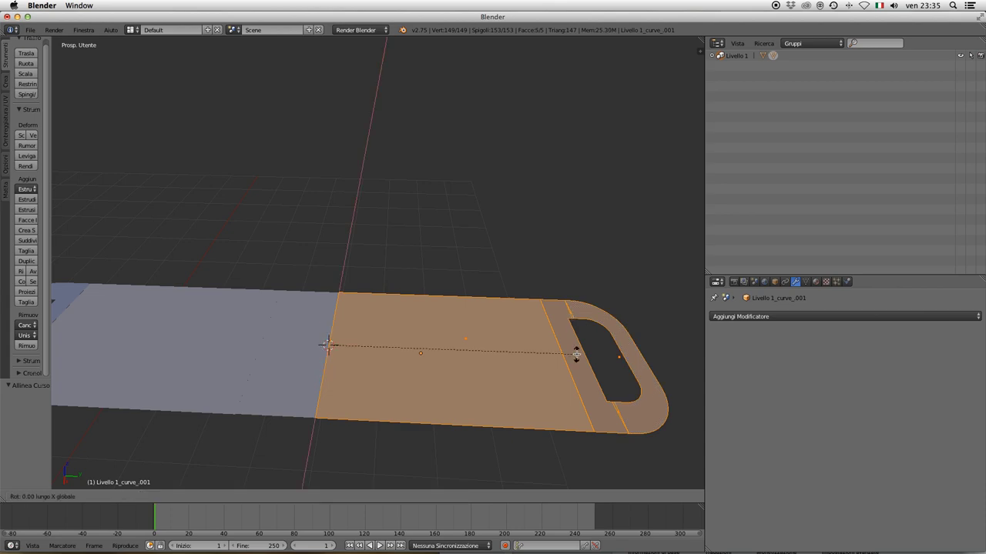
{"action": "type", "text": "90"}
{"action": "key", "text": "Return"}
{"action": "key", "text": "a"}
{"action": "mouse_move", "coordinate": [576, 352]}
{"action": "middle_mouse_down"}
{"action": "mouse_move", "coordinate": [449, 286]}
{"action": "mouse_move", "coordinate": [412, 366]}
{"action": "mouse_move", "coordinate": [398, 294]}
{"action": "mouse_move", "coordinate": [384, 340]}
{"action": "middle_mouse_up"}
- Fold the other end panel upright by 90° around its fold edge
{"action": "key", "text": "Tab"}
{"action": "left_click", "coordinate": [177, 496]}
{"action": "left_click", "coordinate": [180, 472]}
{"action": "middle_click_drag", "start_coordinate": [361, 400], "coordinate": [375, 427]}
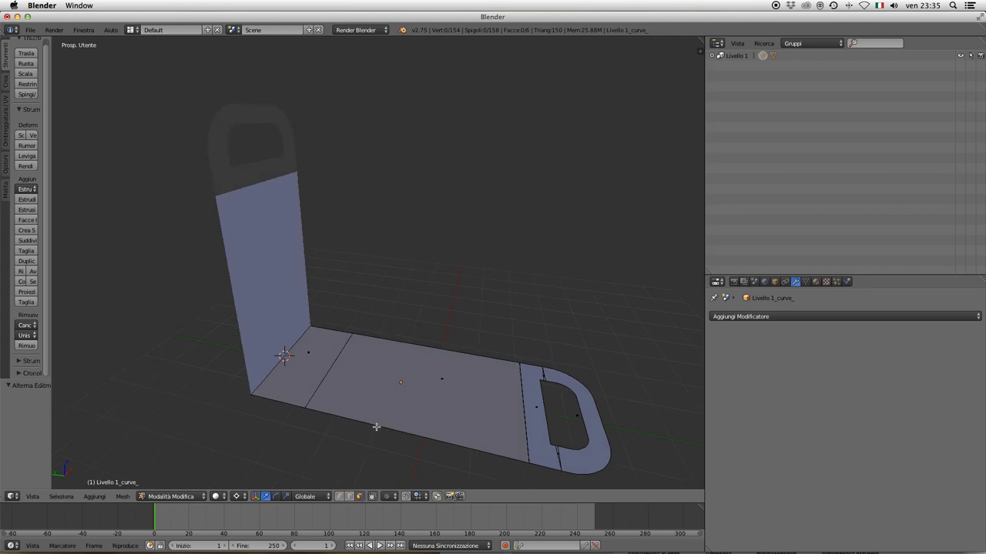
{"action": "left_click", "coordinate": [122, 495]}
{"action": "left_click", "coordinate": [308, 463]}
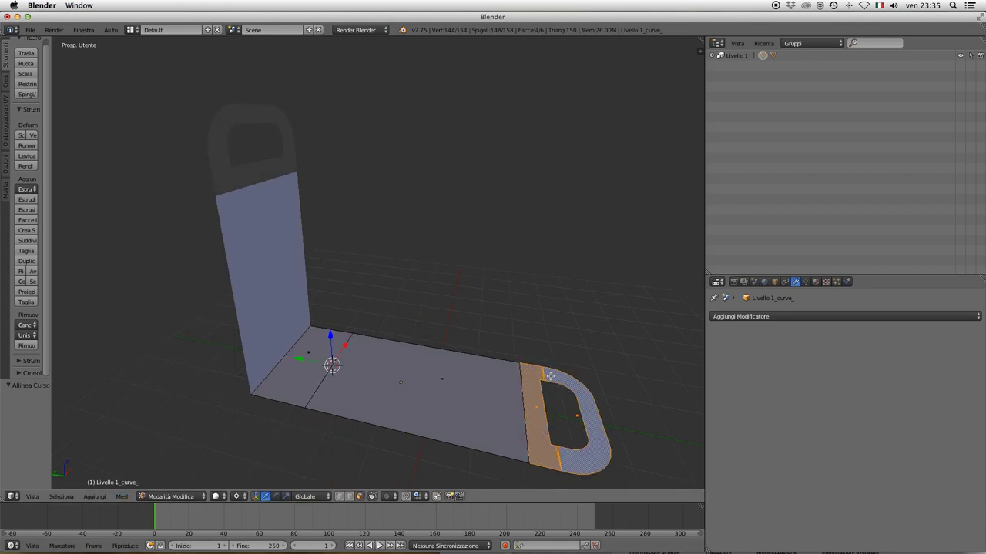
{"action": "right_click", "coordinate": [514, 395], "text": "shift"}
{"action": "type", "text": "90"}
{"action": "key", "text": "Return"}
{"action": "key", "text": "a"}
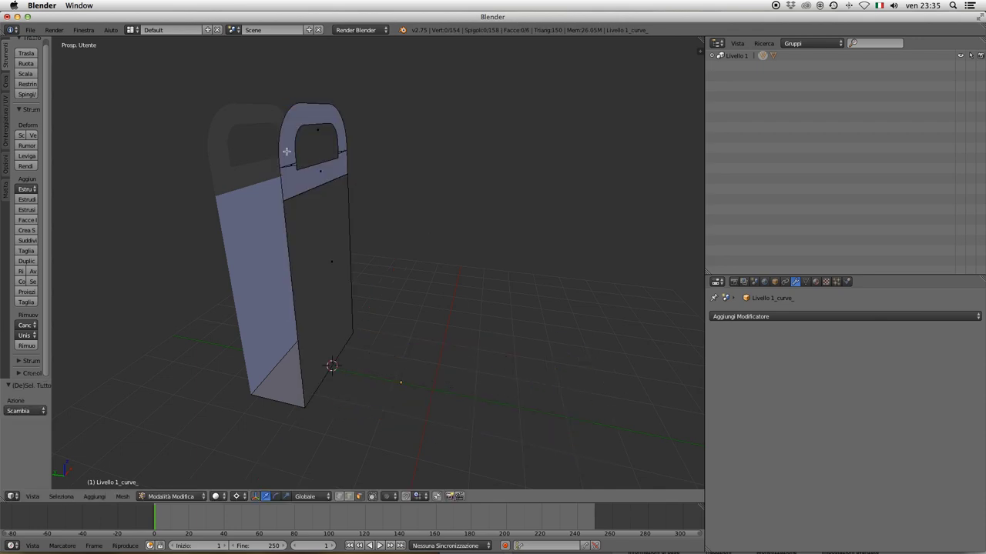
{"action": "mouse_move", "coordinate": [513, 395]}
{"action": "middle_mouse_down"}
{"action": "mouse_move", "coordinate": [387, 211]}
{"action": "mouse_move", "coordinate": [438, 202]}
{"action": "middle_mouse_up"}
{"action": "scroll", "coordinate": [438, 202], "scroll_direction": "up", "scroll_amount": 4}
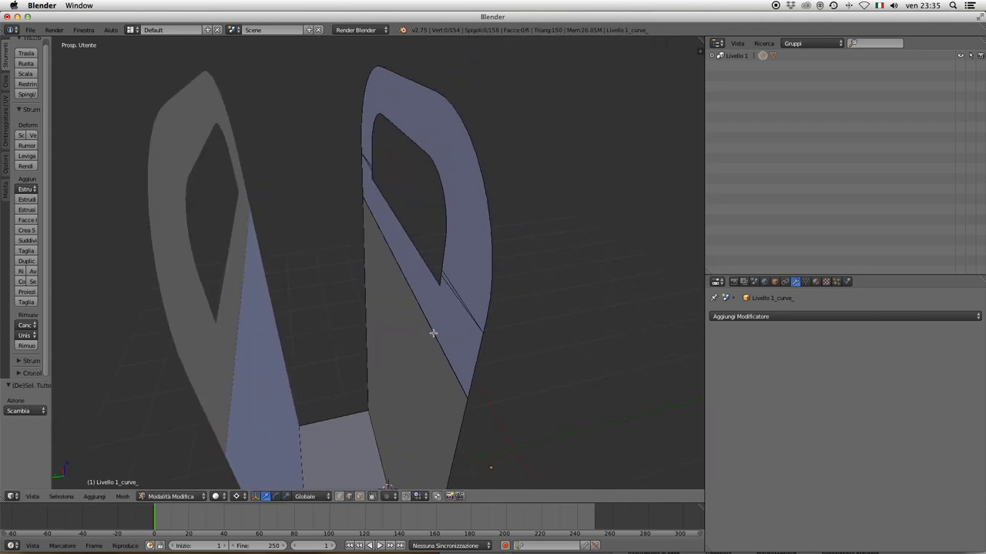
- Tilt the handle loop and strip below it slightly inward on X, about −16.59°
{"action": "left_click", "coordinate": [123, 496]}
{"action": "left_click", "coordinate": [285, 462]}
{"action": "right_click", "coordinate": [453, 291]}
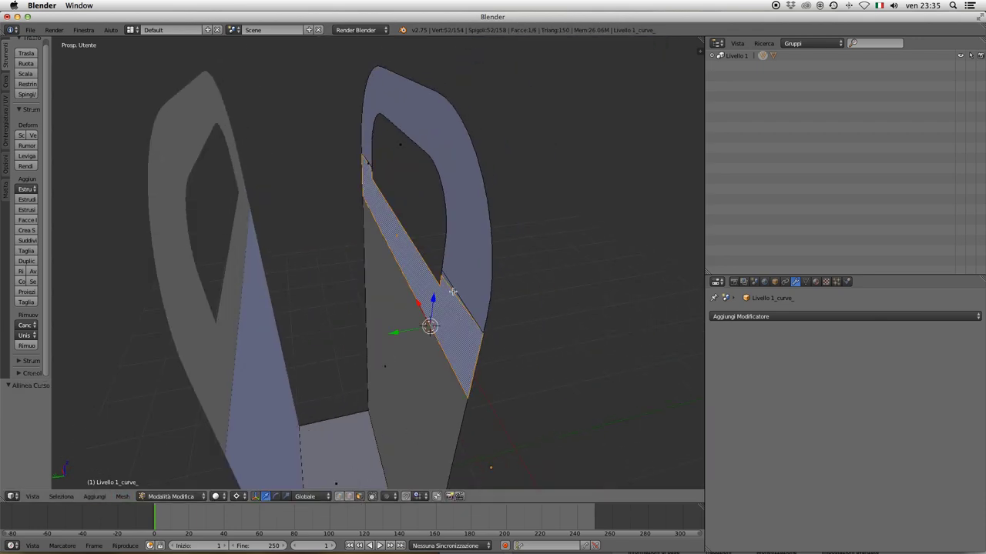
{"action": "right_click", "coordinate": [429, 222], "text": "shift"}
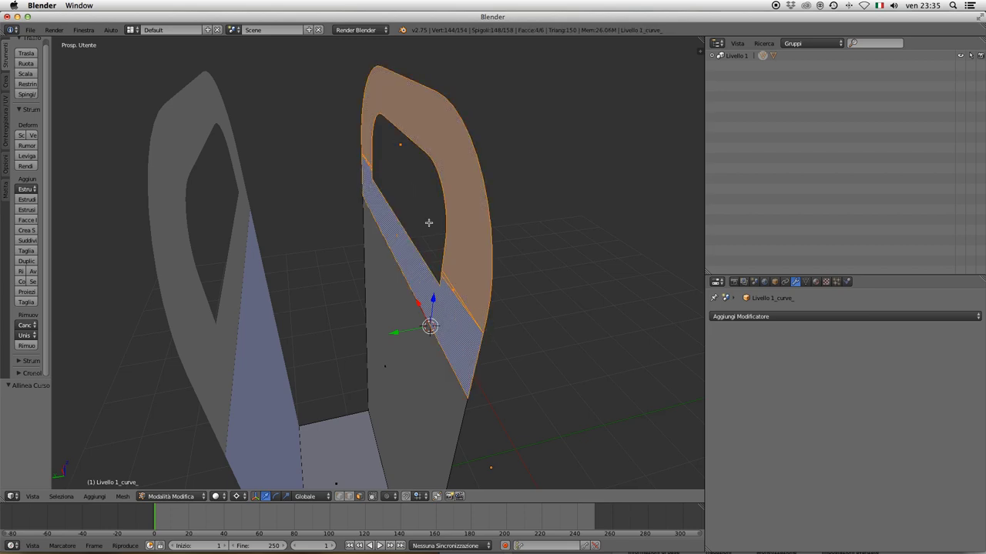
{"action": "key", "text": "r"}
{"action": "key", "text": "x"}
{"action": "left_click", "coordinate": [429, 226]}
{"action": "scroll", "coordinate": [429, 226], "scroll_direction": "down", "scroll_amount": 5}
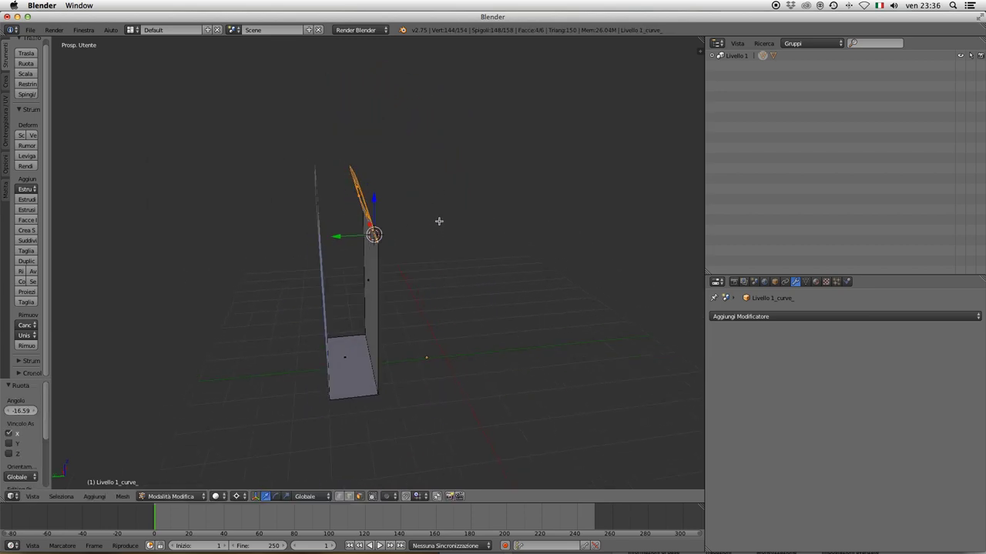
- Edit the second bag piece and snap the 3D cursor to its fold edge
{"action": "left_click", "coordinate": [177, 496]}
{"action": "left_click", "coordinate": [180, 484]}
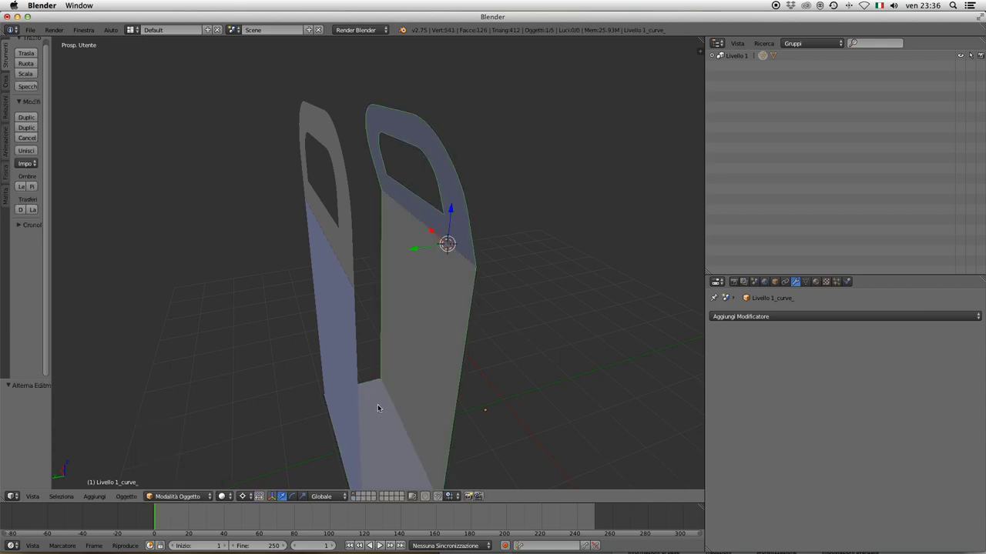
{"action": "left_click", "coordinate": [177, 496]}
{"action": "left_click", "coordinate": [182, 472]}
{"action": "mouse_move", "coordinate": [431, 308]}
{"action": "middle_mouse_down"}
{"action": "mouse_move", "coordinate": [463, 272]}
{"action": "mouse_move", "coordinate": [435, 271]}
{"action": "middle_mouse_up"}
{"action": "right_click", "coordinate": [431, 261]}
{"action": "right_click", "coordinate": [242, 321]}
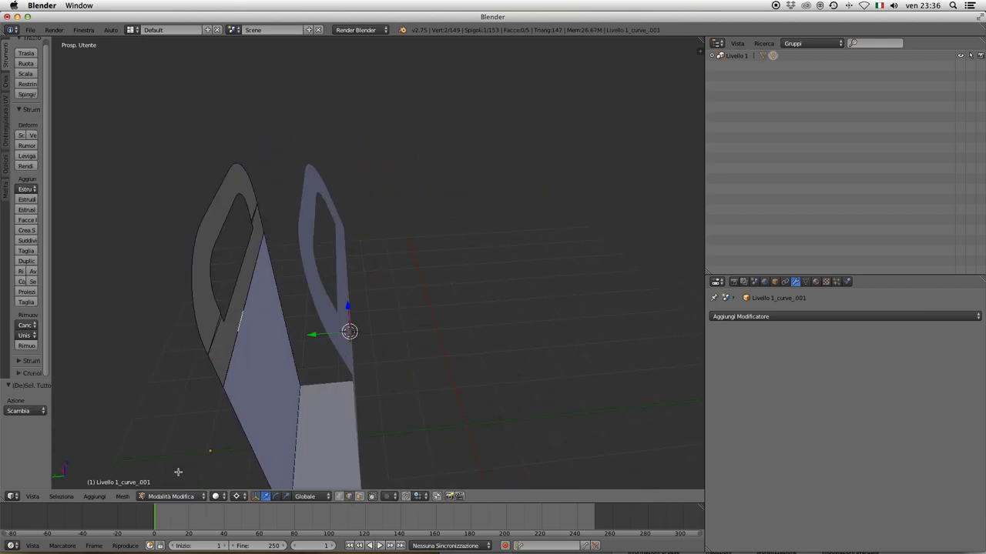
{"action": "left_click", "coordinate": [122, 496]}
{"action": "left_click", "coordinate": [292, 465]}
- Rotate the second piece's connected handle loop upright on X, about 17.09°
{"action": "scroll", "coordinate": [218, 325], "scroll_direction": "up", "scroll_amount": 5}
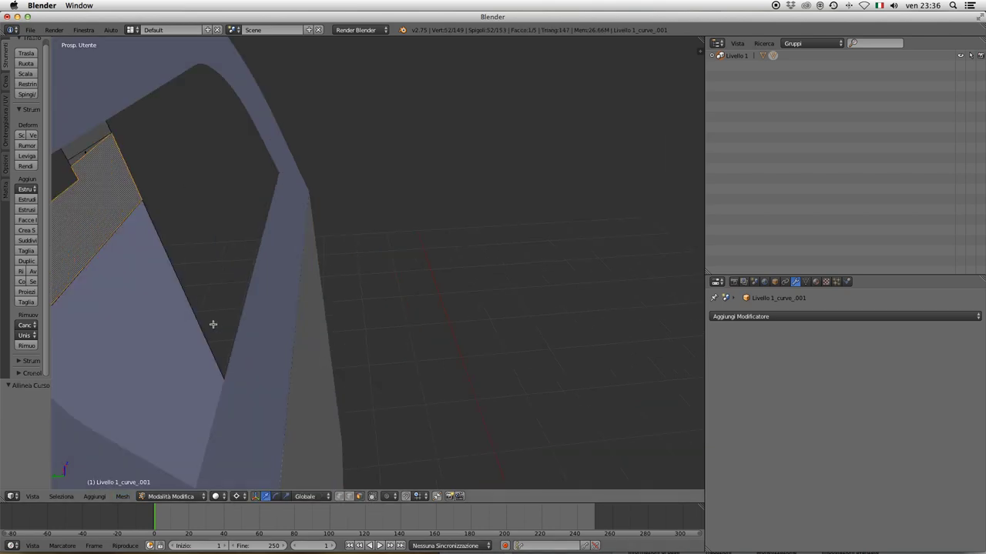
{"action": "scroll", "coordinate": [219, 325], "scroll_direction": "down", "scroll_amount": 5}
{"action": "key", "text": "f"}
{"action": "key", "text": "l"}
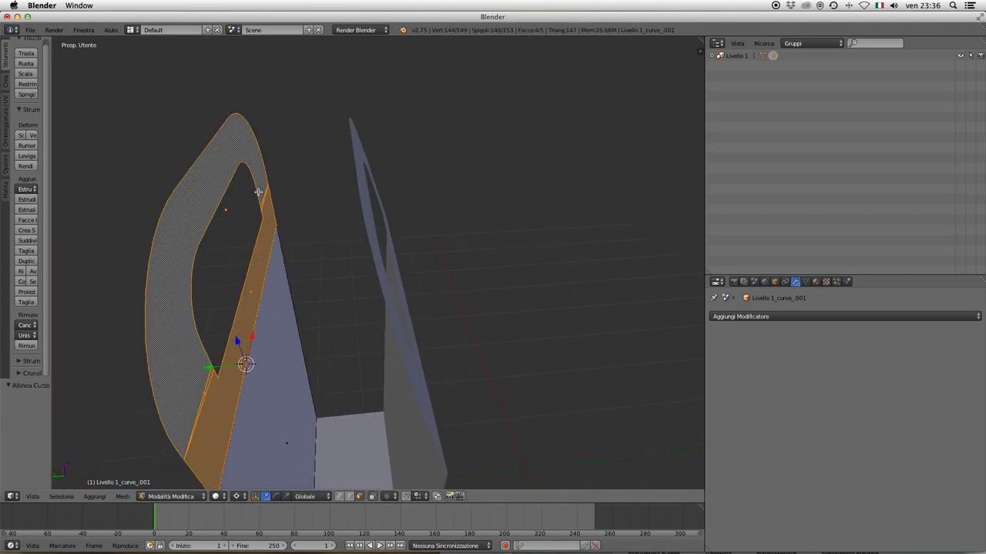
{"action": "mouse_move", "coordinate": [336, 309]}
{"action": "middle_mouse_down"}
{"action": "mouse_move", "coordinate": [398, 325]}
{"action": "mouse_move", "coordinate": [363, 352]}
{"action": "middle_mouse_up"}
{"action": "key", "text": "r"}
{"action": "key", "text": "x"}
{"action": "left_click", "coordinate": [365, 316]}
- Join the bag pieces into a single object in Object Mode
{"action": "key", "text": "a"}
{"action": "key", "text": "Tab"}
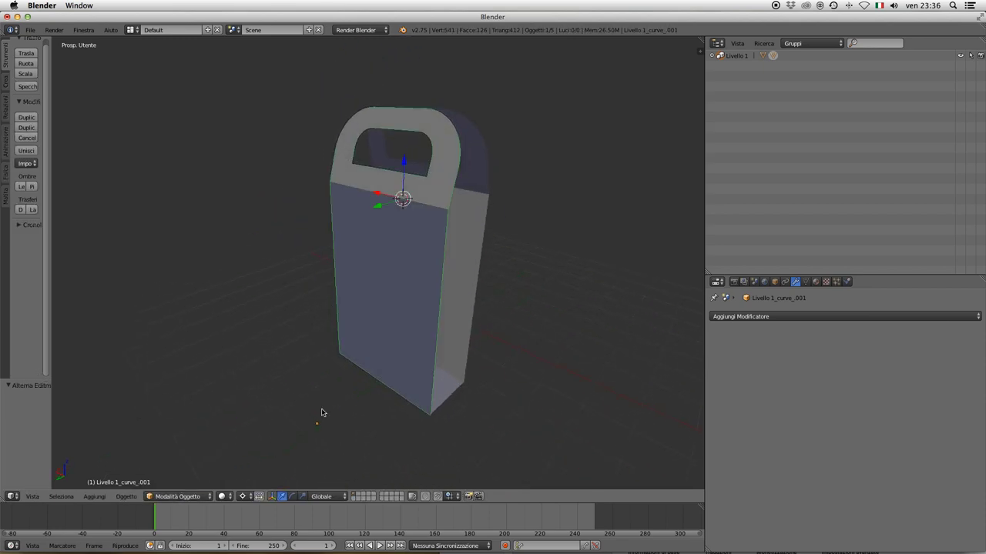
{"action": "left_click", "coordinate": [123, 496]}
{"action": "left_click", "coordinate": [164, 219]}
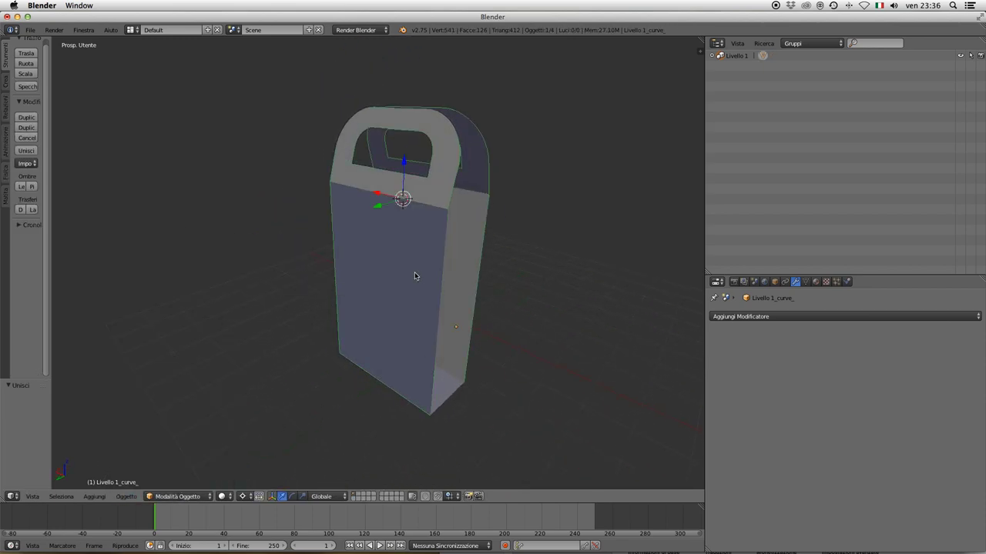
- Add a Solidify modifier with thickness 0.3420 to the bag and apply it
{"action": "key", "text": "a"}
{"action": "scroll", "coordinate": [477, 262], "scroll_direction": "up", "scroll_amount": 3}
{"action": "scroll", "coordinate": [495, 273], "scroll_direction": "up", "scroll_amount": 2}
{"action": "left_click", "coordinate": [806, 317]}
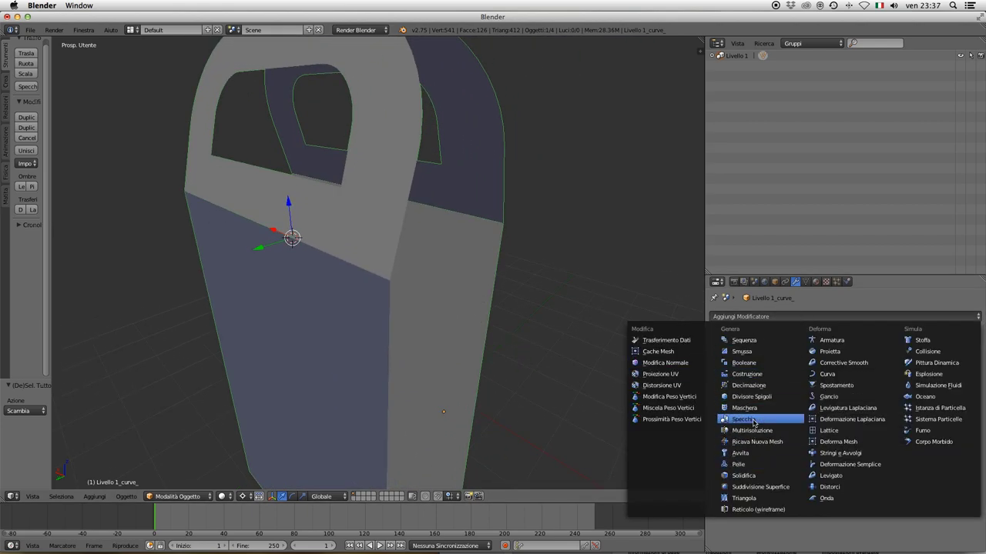
{"action": "left_click", "coordinate": [743, 475]}
{"action": "middle_click_drag", "start_coordinate": [529, 242], "coordinate": [691, 304]}
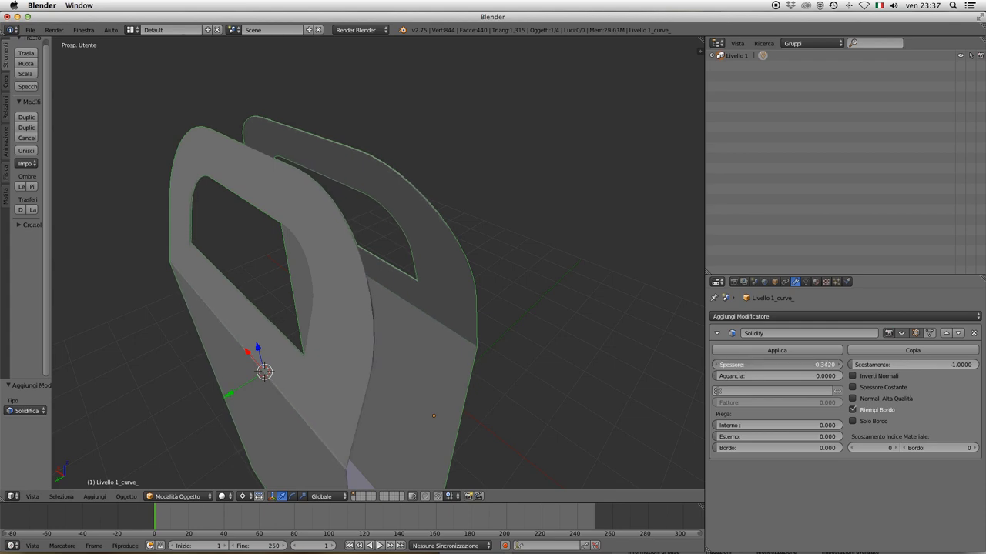
{"action": "left_click", "coordinate": [785, 351]}
{"action": "key", "text": "a"}
{"action": "scroll", "coordinate": [385, 270], "scroll_direction": "down", "scroll_amount": 3}
{"action": "mouse_move", "coordinate": [389, 257]}
{"action": "middle_mouse_down"}
{"action": "mouse_move", "coordinate": [381, 295]}
{"action": "mouse_move", "coordinate": [733, 365]}
{"action": "middle_mouse_up"}
{"action": "left_click_drag", "start_coordinate": [706, 370], "coordinate": [827, 362]}
- Select the bag, show its material settings, and enter face-select edit mode
{"action": "middle_click_drag", "start_coordinate": [746, 358], "coordinate": [565, 478]}
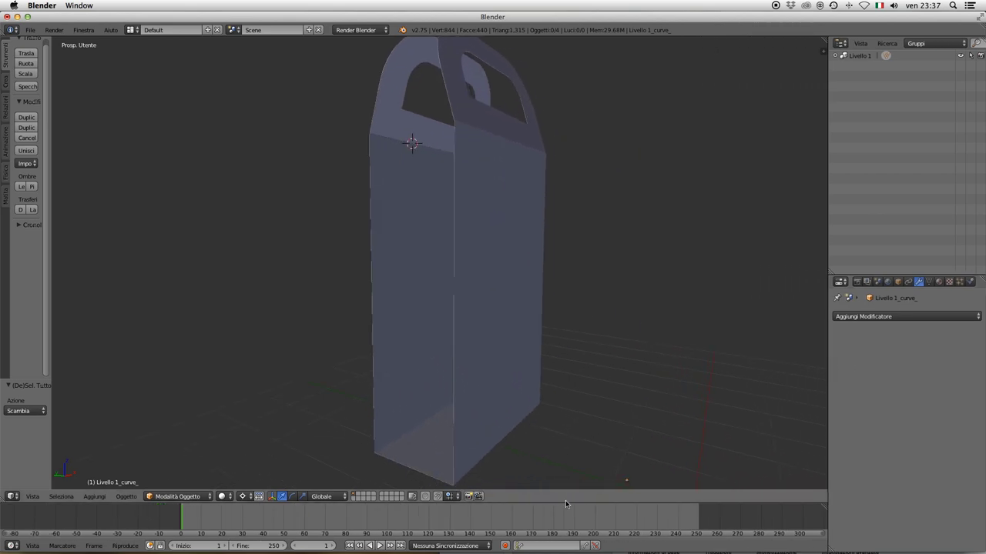
{"action": "left_click_drag", "start_coordinate": [565, 502], "coordinate": [566, 529]}
{"action": "mouse_move", "coordinate": [554, 477]}
{"action": "middle_mouse_down"}
{"action": "mouse_move", "coordinate": [450, 392]}
{"action": "mouse_move", "coordinate": [498, 387]}
{"action": "middle_mouse_up"}
{"action": "right_click", "coordinate": [498, 386]}
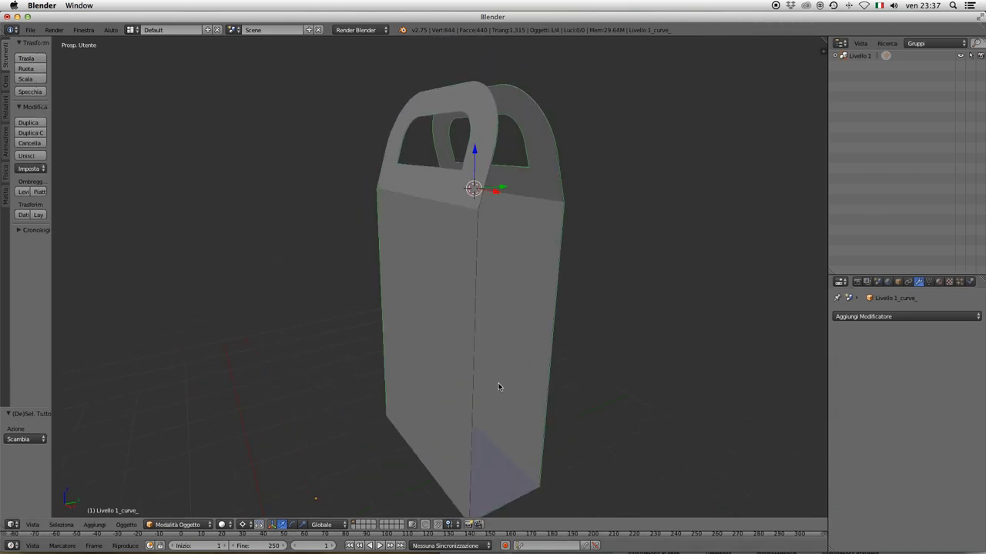
{"action": "left_click", "coordinate": [938, 282]}
{"action": "key", "text": "Tab"}
{"action": "left_click", "coordinate": [171, 524]}
- Give the front and side panel faces a new Material.002 with an orange diffuse colour
{"action": "right_click", "coordinate": [471, 338]}
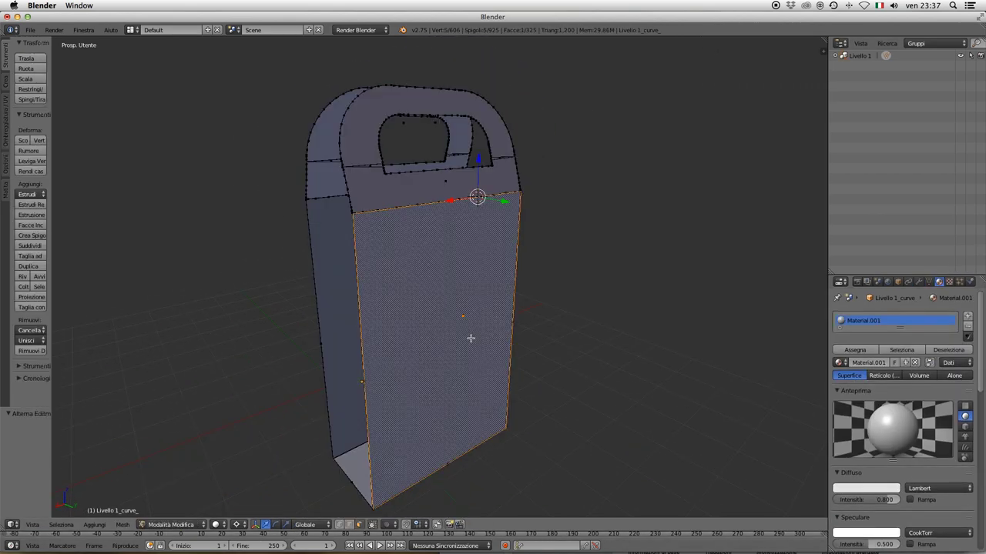
{"action": "middle_click_drag", "start_coordinate": [470, 338], "coordinate": [539, 347]}
{"action": "right_click", "coordinate": [493, 331], "text": "shift"}
{"action": "right_click", "coordinate": [462, 462], "text": "shift"}
{"action": "mouse_move", "coordinate": [654, 347]}
{"action": "middle_mouse_down"}
{"action": "mouse_move", "coordinate": [633, 370]}
{"action": "mouse_move", "coordinate": [572, 376]}
{"action": "mouse_move", "coordinate": [538, 405]}
{"action": "middle_mouse_up"}
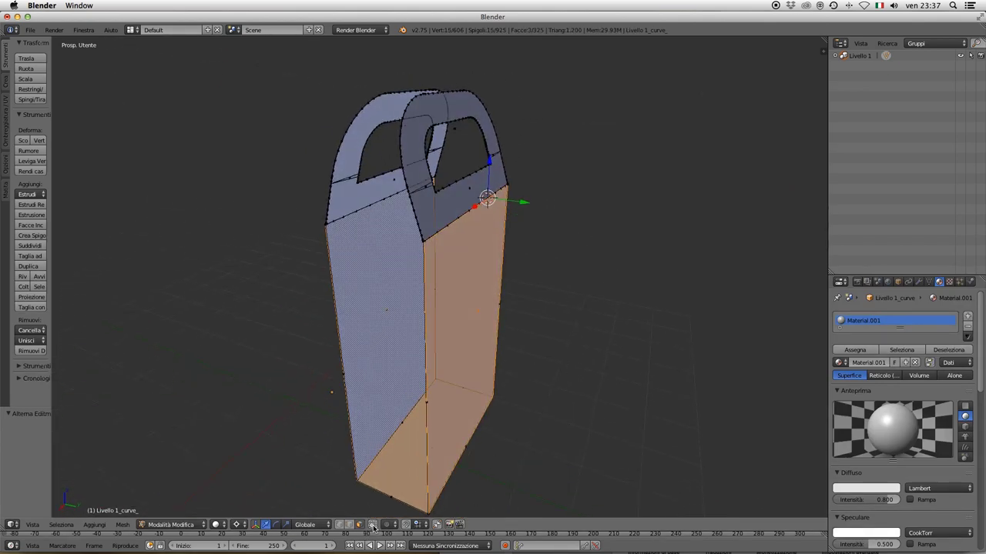
{"action": "left_click", "coordinate": [968, 316]}
{"action": "left_click", "coordinate": [886, 385]}
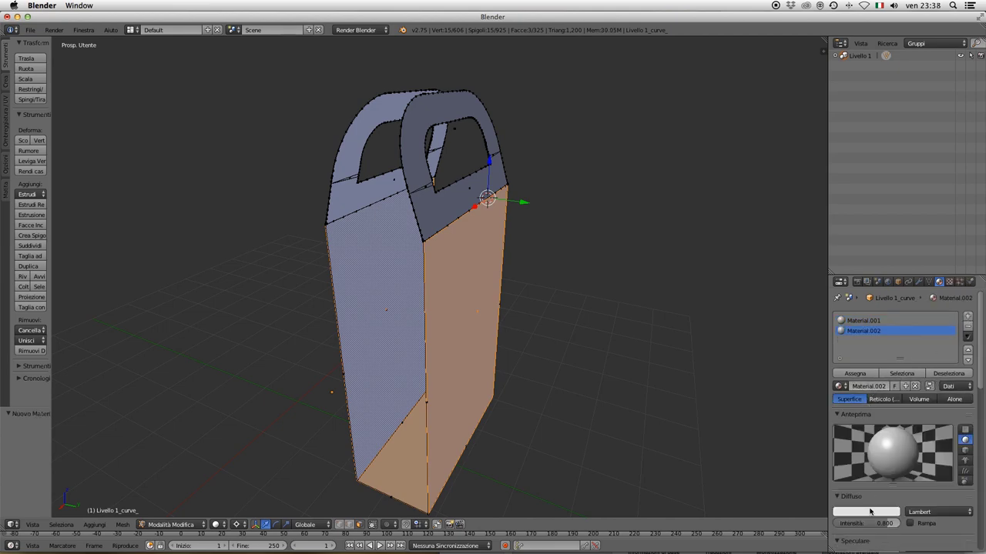
{"action": "left_click", "coordinate": [866, 511]}
{"action": "key", "text": "a"}
- Assign the handle band faces back to the white Material.001
{"action": "mouse_move", "coordinate": [759, 352]}
{"action": "middle_mouse_down"}
{"action": "mouse_move", "coordinate": [535, 306]}
{"action": "mouse_move", "coordinate": [500, 220]}
{"action": "mouse_move", "coordinate": [500, 358]}
{"action": "mouse_move", "coordinate": [744, 380]}
{"action": "middle_mouse_up"}
{"action": "scroll", "coordinate": [500, 358], "scroll_direction": "up", "scroll_amount": 3}
{"action": "right_click", "coordinate": [501, 358]}
{"action": "scroll", "coordinate": [500, 358], "scroll_direction": "up", "scroll_amount": 2}
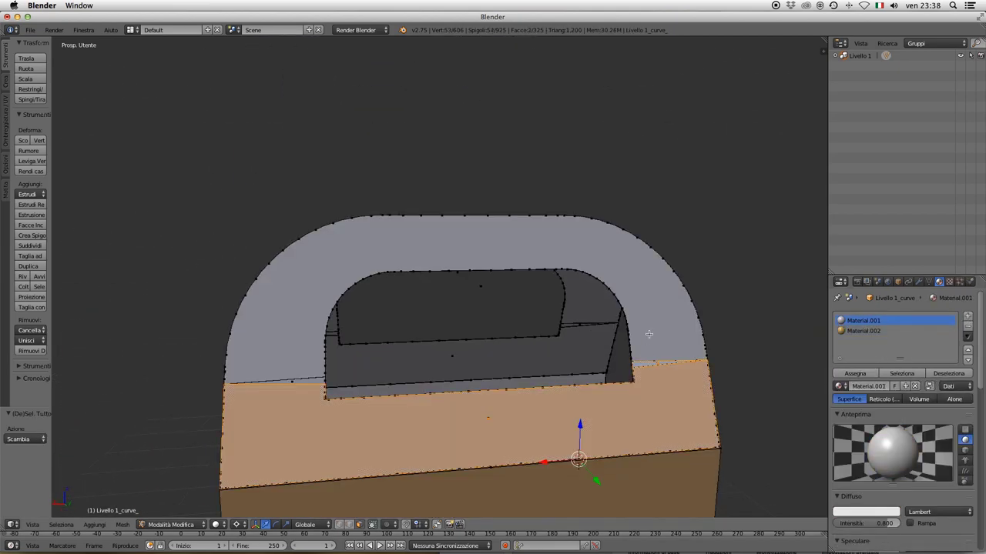
{"action": "key", "text": "ctrl+l"}
{"action": "left_click", "coordinate": [854, 373]}
{"action": "mouse_move", "coordinate": [770, 346]}
{"action": "middle_mouse_down"}
{"action": "mouse_move", "coordinate": [654, 324]}
{"action": "mouse_move", "coordinate": [770, 314]}
{"action": "middle_mouse_up"}
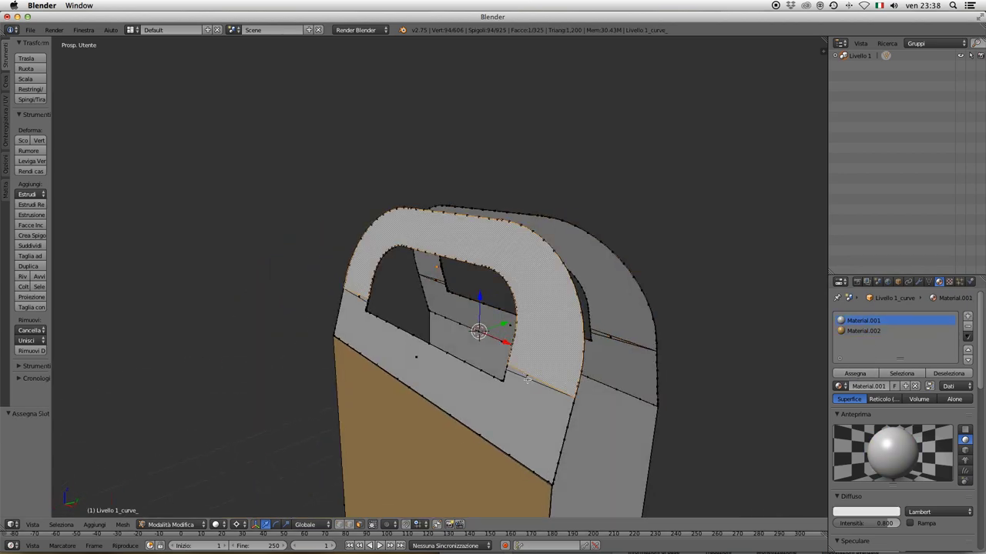
{"action": "key", "text": "a"}
{"action": "mouse_move", "coordinate": [539, 323]}
{"action": "middle_mouse_down"}
{"action": "mouse_move", "coordinate": [489, 215]}
{"action": "mouse_move", "coordinate": [477, 331]}
{"action": "middle_mouse_up"}
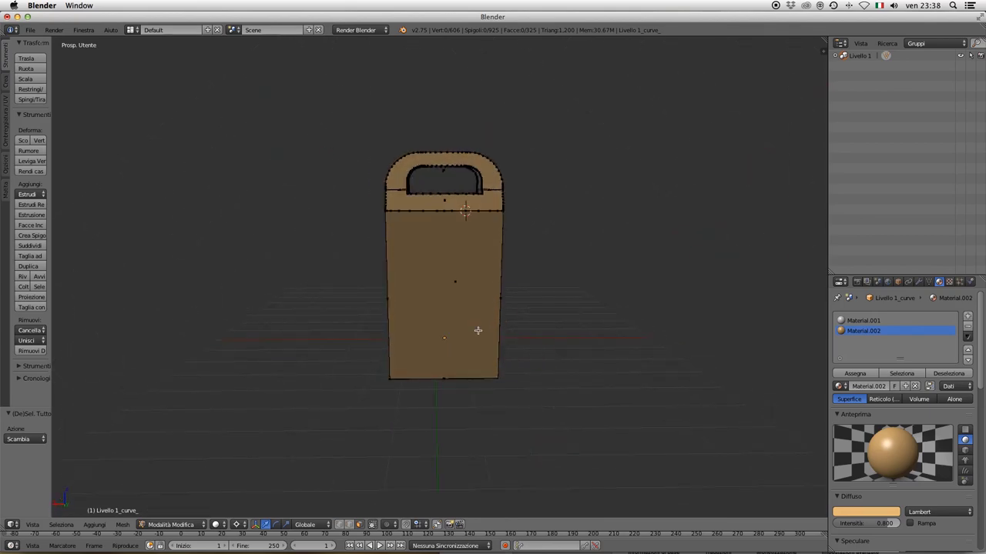
{"action": "left_click_drag", "start_coordinate": [599, 512], "coordinate": [599, 381]}
- Turn the lower area into a UV/Image editor and load the Risotto packaging artwork
{"action": "left_click", "coordinate": [12, 546]}
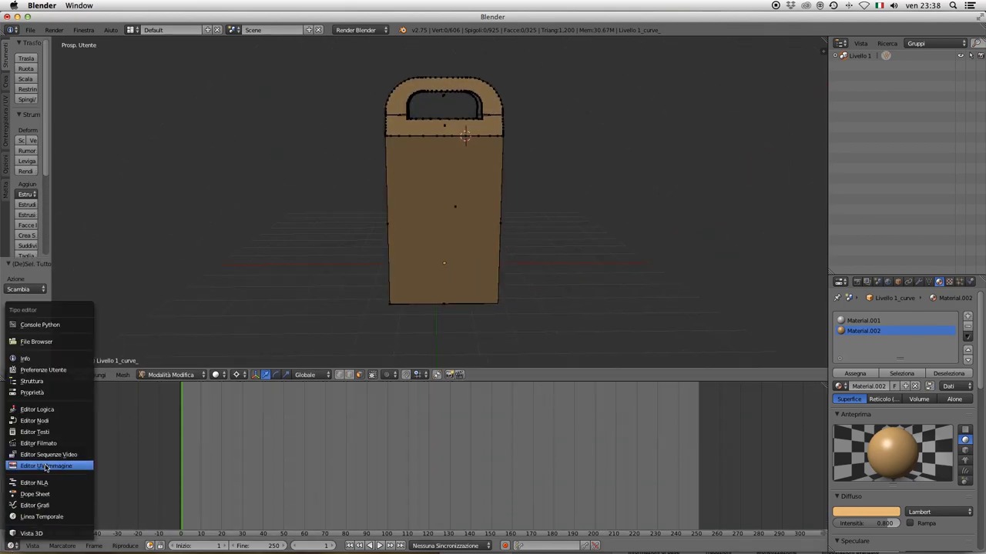
{"action": "left_click", "coordinate": [39, 468]}
{"action": "left_click", "coordinate": [146, 547]}
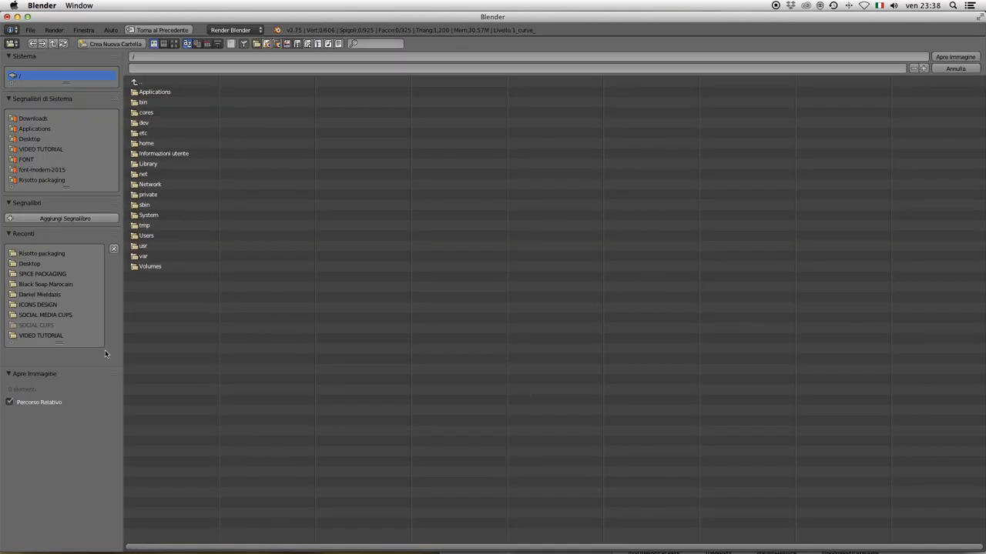
{"action": "left_click", "coordinate": [42, 253]}
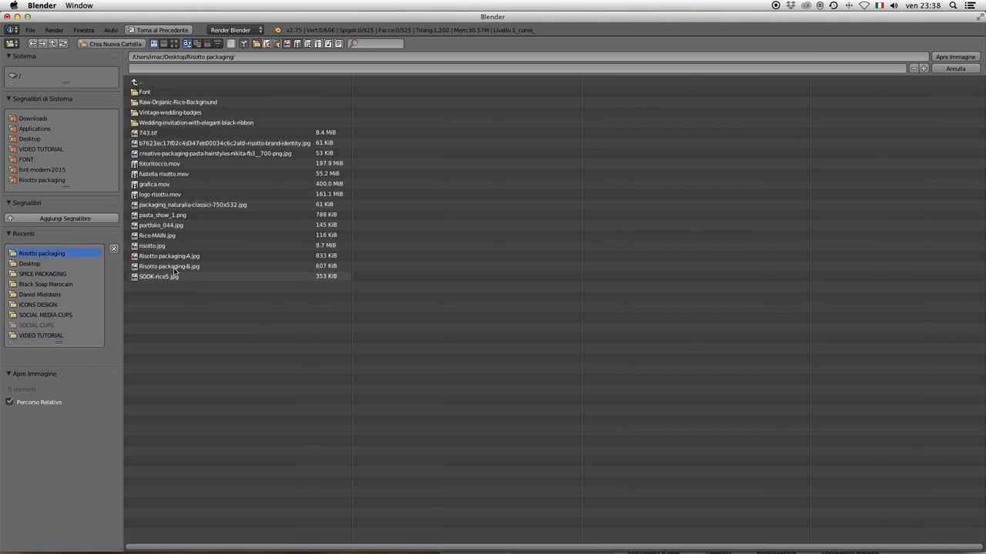
{"action": "double_click", "coordinate": [178, 257]}
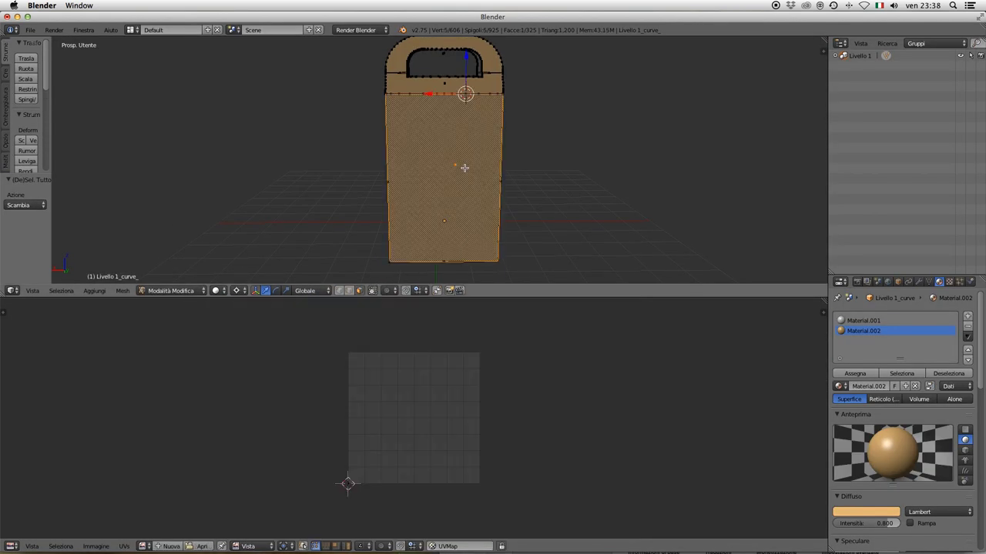
- Project the bag's UVs from Front view and display Risotto packaging-A.jpg behind them
{"action": "key", "text": "u"}
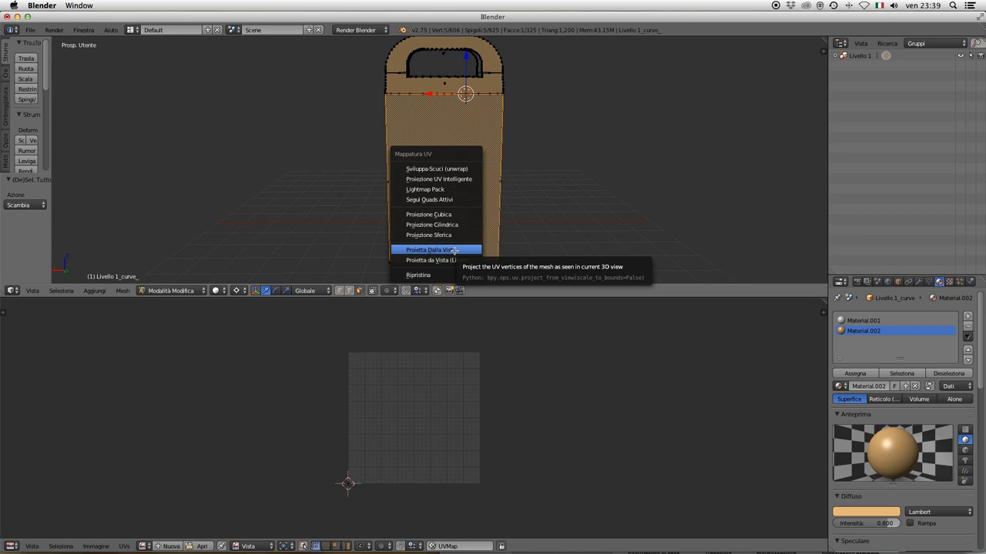
{"action": "left_click", "coordinate": [454, 250]}
{"action": "scroll", "coordinate": [429, 193], "scroll_direction": "down", "scroll_amount": 4}
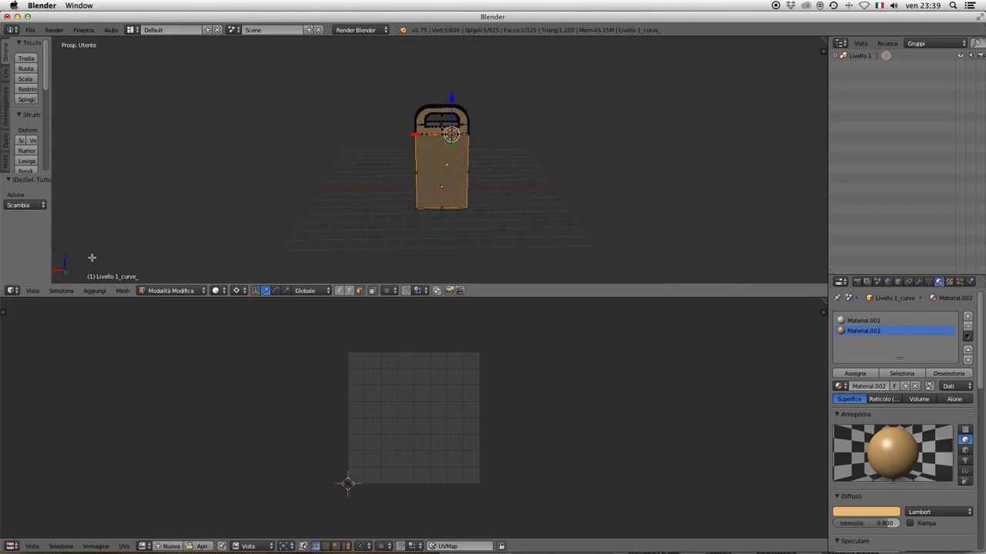
{"action": "left_click", "coordinate": [33, 290]}
{"action": "left_click", "coordinate": [86, 223]}
{"action": "scroll", "coordinate": [462, 156], "scroll_direction": "up", "scroll_amount": 4}
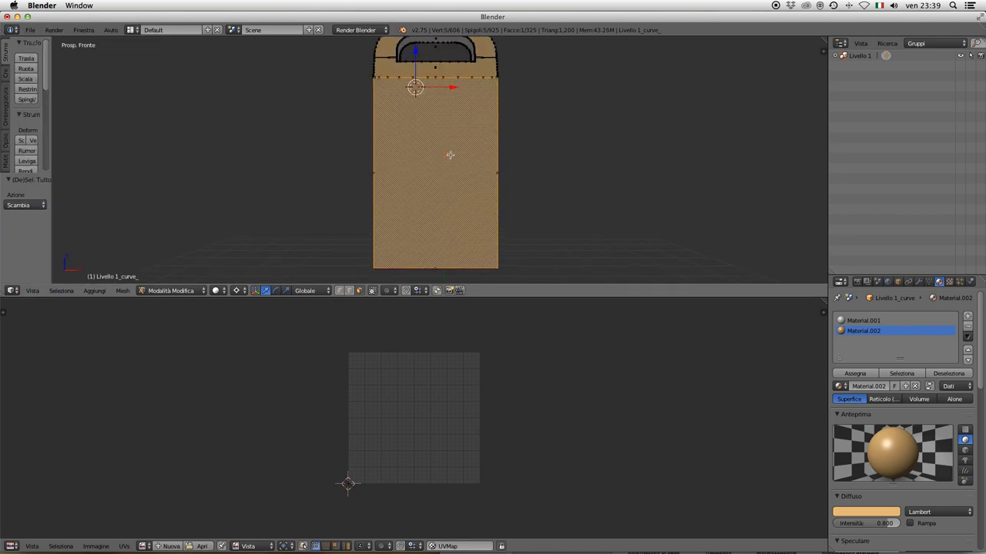
{"action": "key", "text": "u"}
{"action": "left_click", "coordinate": [300, 276]}
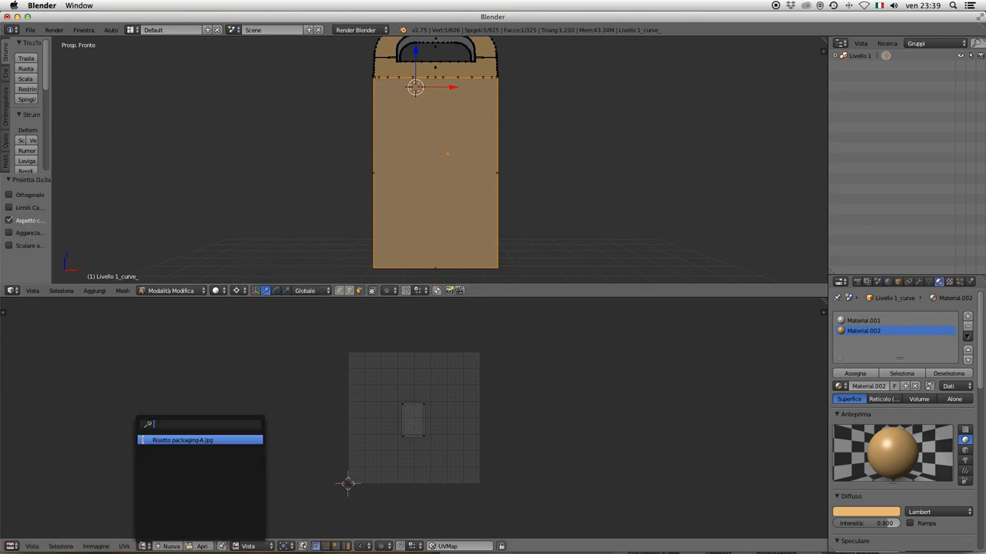
{"action": "left_click", "coordinate": [144, 546]}
{"action": "left_click", "coordinate": [198, 440]}
{"action": "scroll", "coordinate": [427, 409], "scroll_direction": "down", "scroll_amount": 8}
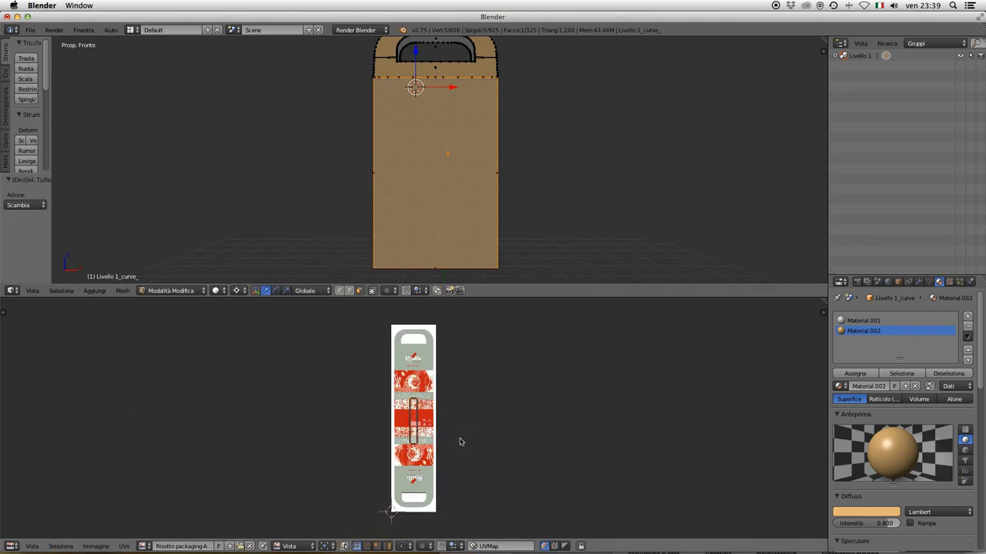
- Move the UV layout into position over the packaging artwork
{"action": "key", "text": "h"}
{"action": "scroll", "coordinate": [486, 421], "scroll_direction": "up", "scroll_amount": 6}
{"action": "scroll", "coordinate": [471, 399], "scroll_direction": "down", "scroll_amount": 2}
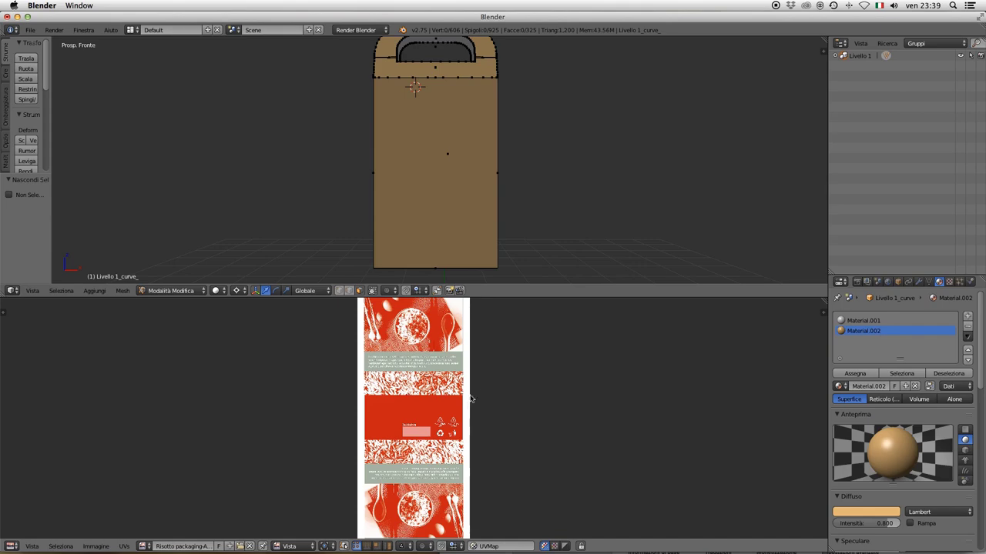
{"action": "key", "text": "a"}
{"action": "key", "text": "g"}
{"action": "left_click", "coordinate": [348, 312]}
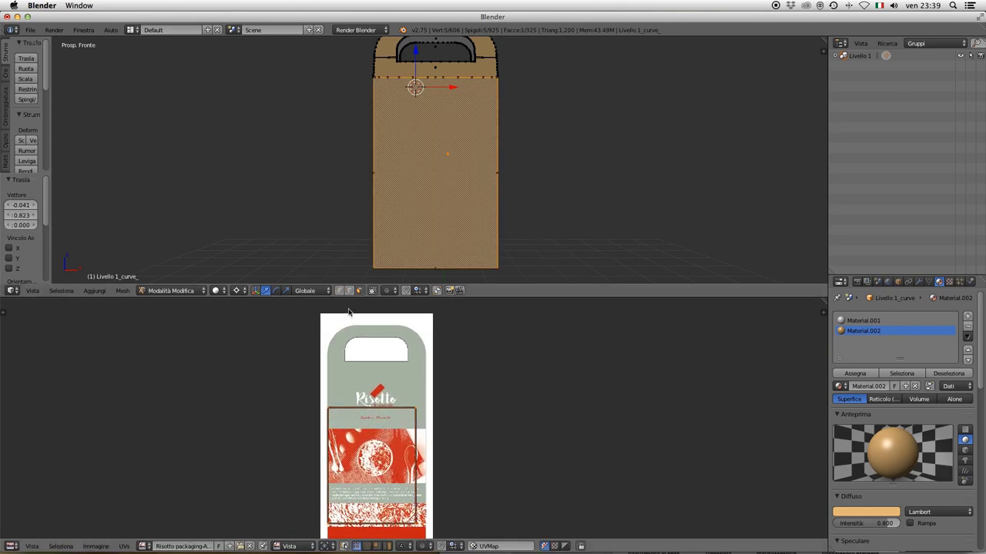
- Switch the viewport to Texture shading to show the printed bag
{"action": "left_click", "coordinate": [215, 290]}
{"action": "left_click", "coordinate": [242, 246]}
{"action": "scroll", "coordinate": [895, 470], "scroll_direction": "down", "scroll_amount": 5}
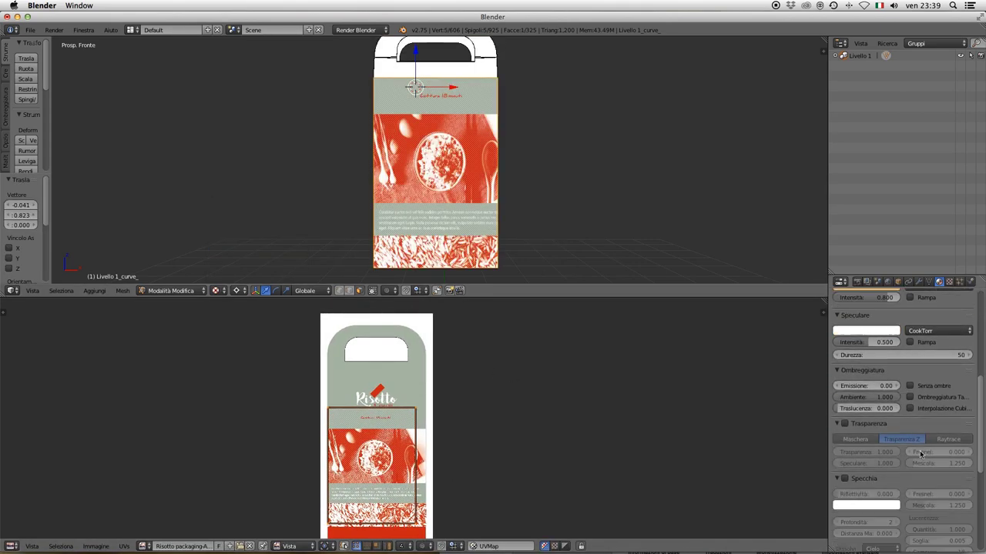
{"action": "scroll", "coordinate": [954, 354], "scroll_direction": "up", "scroll_amount": 5}
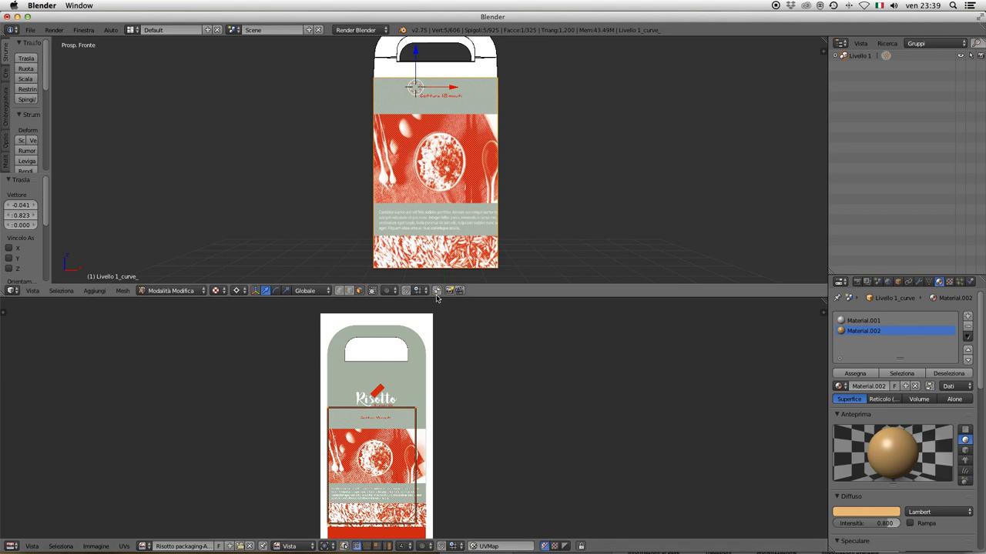
{"action": "left_click_drag", "start_coordinate": [493, 286], "coordinate": [493, 382]}
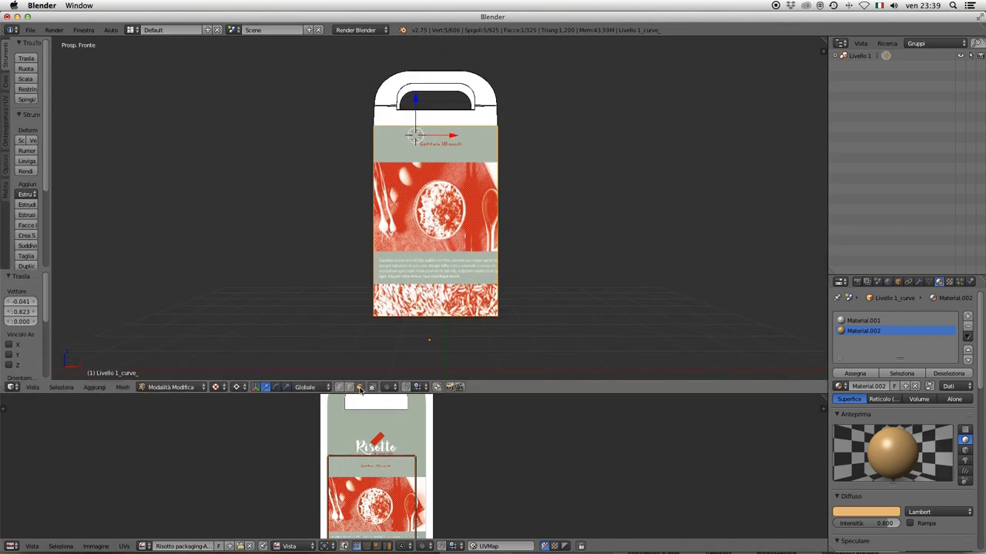
{"action": "scroll", "coordinate": [471, 122], "scroll_direction": "up", "scroll_amount": 3}
{"action": "scroll", "coordinate": [478, 114], "scroll_direction": "up", "scroll_amount": 3}
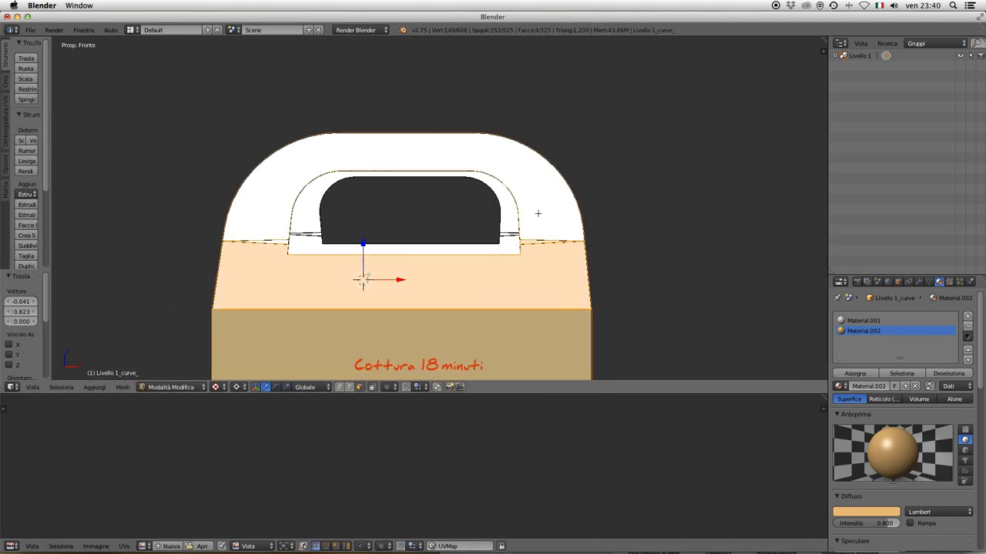
- Project the bag's UVs from the front view and show Risotto packaging-A.jpg behind them in the UV editor
{"action": "scroll", "coordinate": [408, 162], "scroll_direction": "down", "scroll_amount": 3}
{"action": "scroll", "coordinate": [408, 162], "scroll_direction": "down", "scroll_amount": 1}
{"action": "key", "text": "u"}
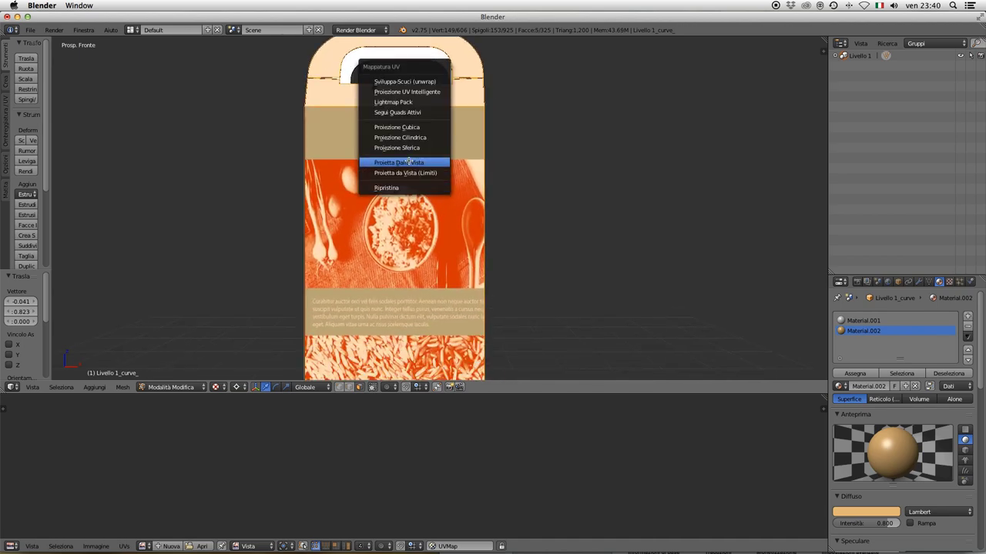
{"action": "left_click", "coordinate": [408, 161]}
{"action": "left_click_drag", "start_coordinate": [435, 383], "coordinate": [435, 100]}
{"action": "scroll", "coordinate": [409, 284], "scroll_direction": "up", "scroll_amount": 5}
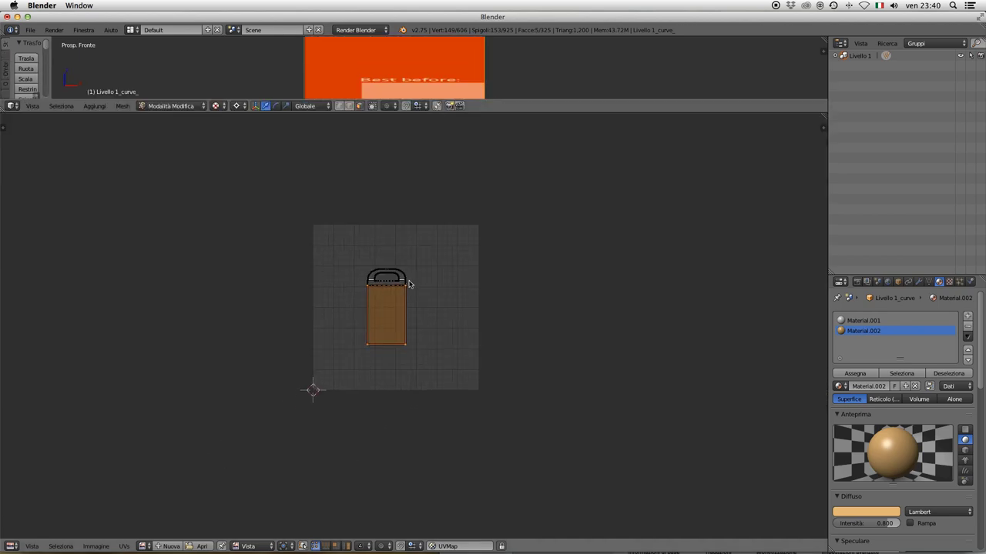
{"action": "left_click", "coordinate": [141, 546]}
{"action": "left_click", "coordinate": [198, 440]}
{"action": "key", "text": "Home"}
- Scale the UV outline's width and overall size to match the printed bag shape
{"action": "key", "text": "s"}
{"action": "key", "text": "x"}
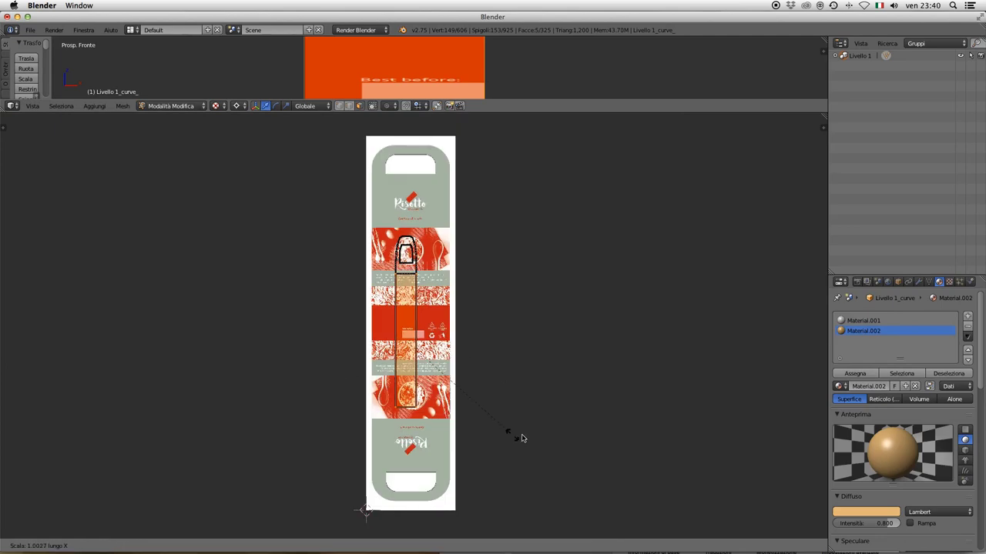
{"action": "left_click", "coordinate": [522, 438]}
{"action": "key", "text": "s"}
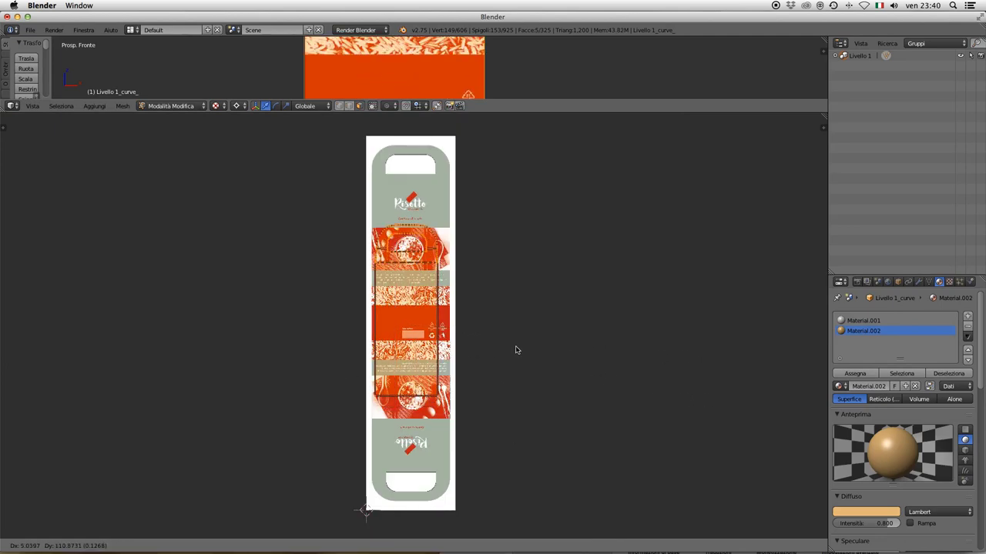
{"action": "left_click", "coordinate": [517, 347]}
{"action": "scroll", "coordinate": [436, 365], "scroll_direction": "up", "scroll_amount": 2}
{"action": "key", "text": "s"}
{"action": "left_click", "coordinate": [459, 369]}
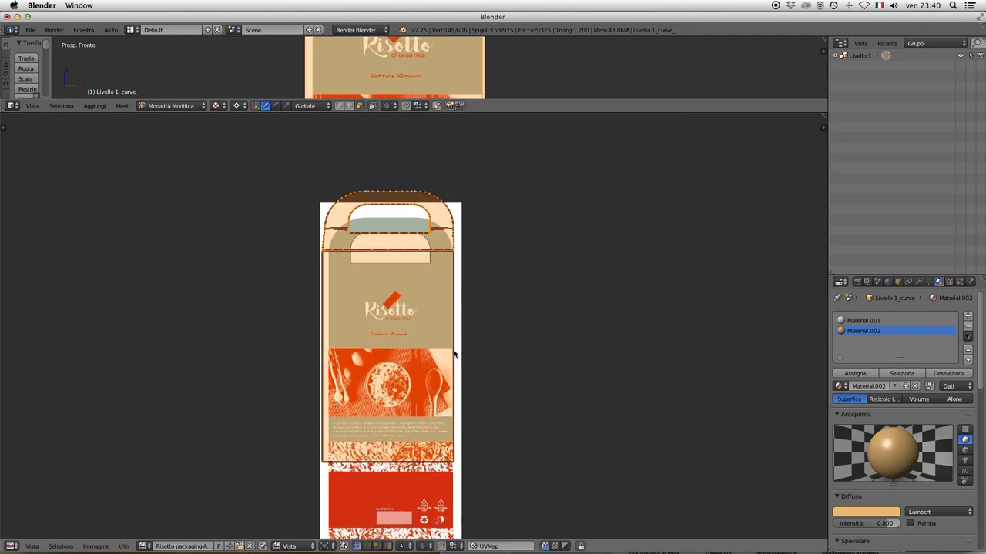
{"action": "key", "text": "s"}
{"action": "left_click", "coordinate": [523, 420]}
{"action": "key", "text": "s"}
{"action": "left_click", "coordinate": [475, 385]}
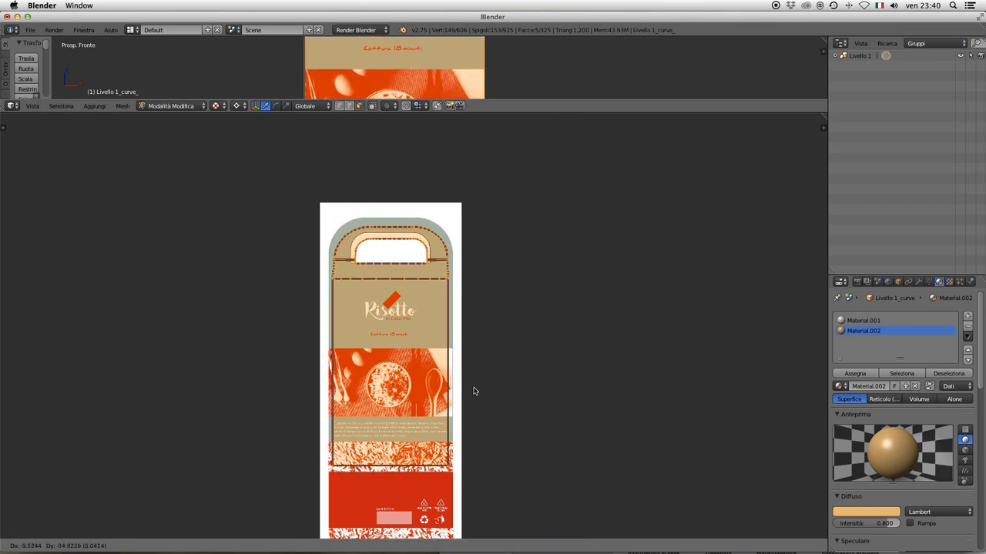
{"action": "scroll", "coordinate": [473, 392], "scroll_direction": "up", "scroll_amount": 1}
- Adjust the outline's height and shift it vertically onto the printed label's panels
{"action": "key", "text": "s"}
{"action": "key", "text": "x"}
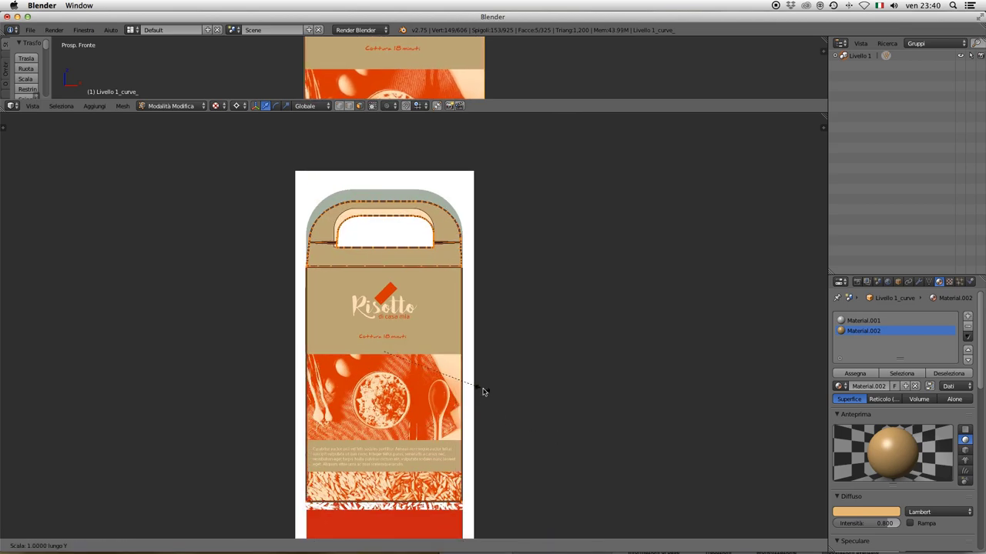
{"action": "key", "text": "y"}
{"action": "left_click", "coordinate": [482, 409]}
{"action": "key", "text": "g"}
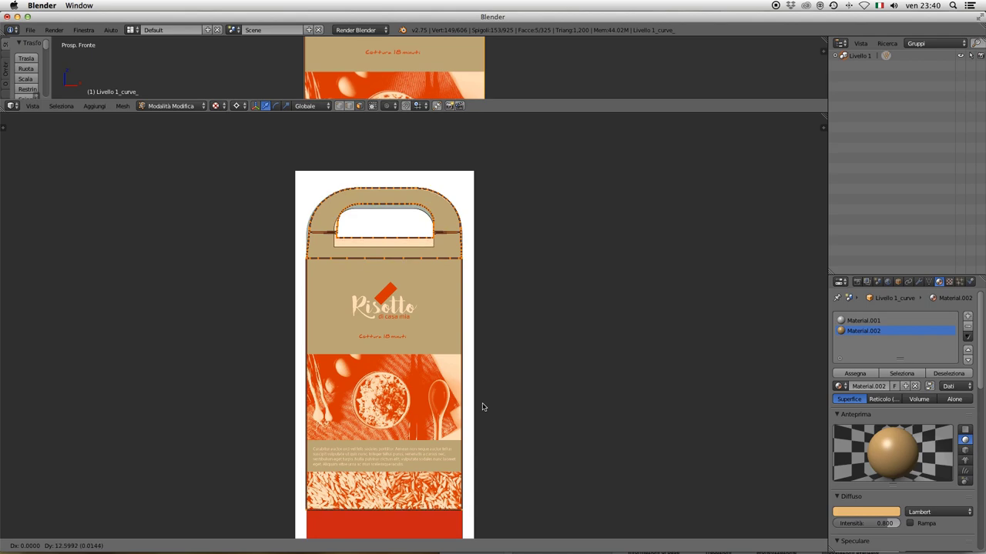
{"action": "left_click", "coordinate": [482, 407]}
{"action": "scroll", "coordinate": [482, 403], "scroll_direction": "up", "scroll_amount": 1}
{"action": "scroll", "coordinate": [455, 370], "scroll_direction": "up", "scroll_amount": 3}
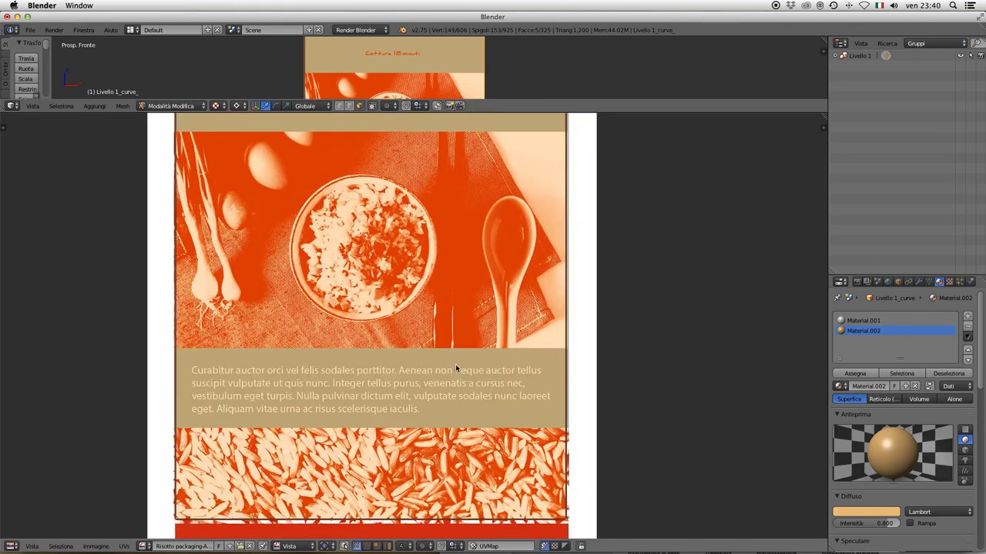
{"action": "key", "text": "g"}
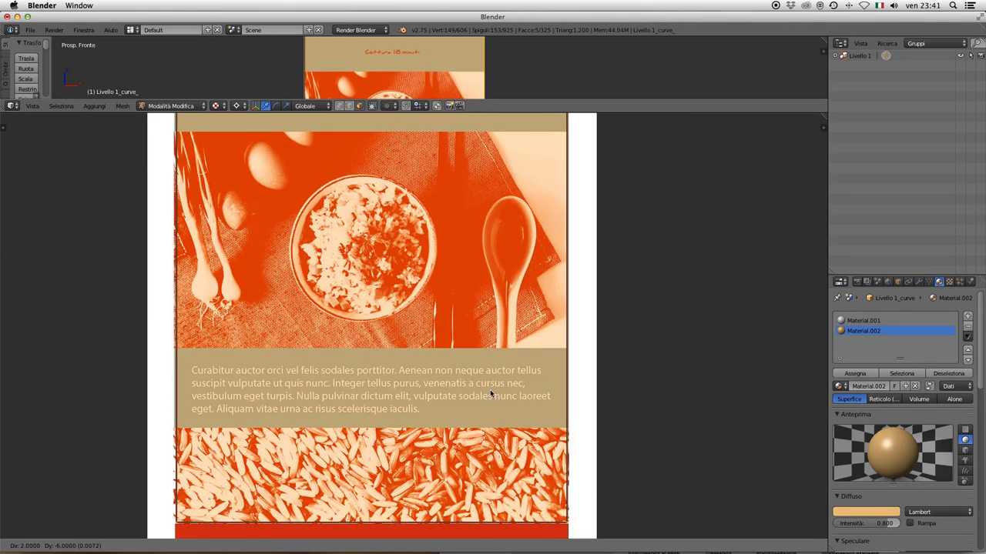
{"action": "left_click", "coordinate": [588, 431]}
{"action": "scroll", "coordinate": [418, 324], "scroll_direction": "up", "scroll_amount": 5}
{"action": "scroll", "coordinate": [451, 431], "scroll_direction": "up", "scroll_amount": 3}
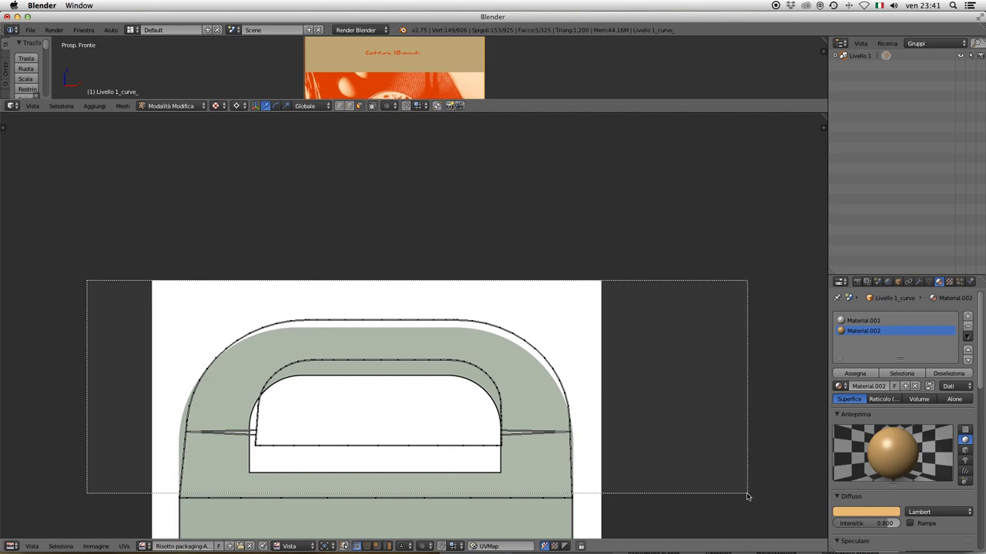
- Move the handle's inner UV edge down onto the artwork's printed cut-out
{"action": "left_click_drag", "start_coordinate": [746, 497], "coordinate": [746, 493]}
{"action": "scroll", "coordinate": [680, 468], "scroll_direction": "down", "scroll_amount": 3}
{"action": "scroll", "coordinate": [488, 438], "scroll_direction": "up", "scroll_amount": 3}
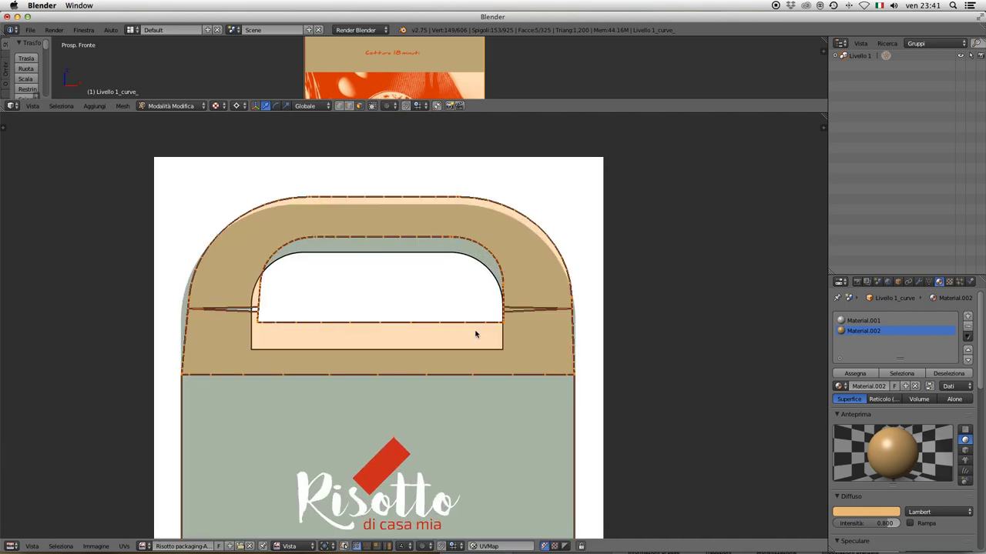
{"action": "key", "text": "a"}
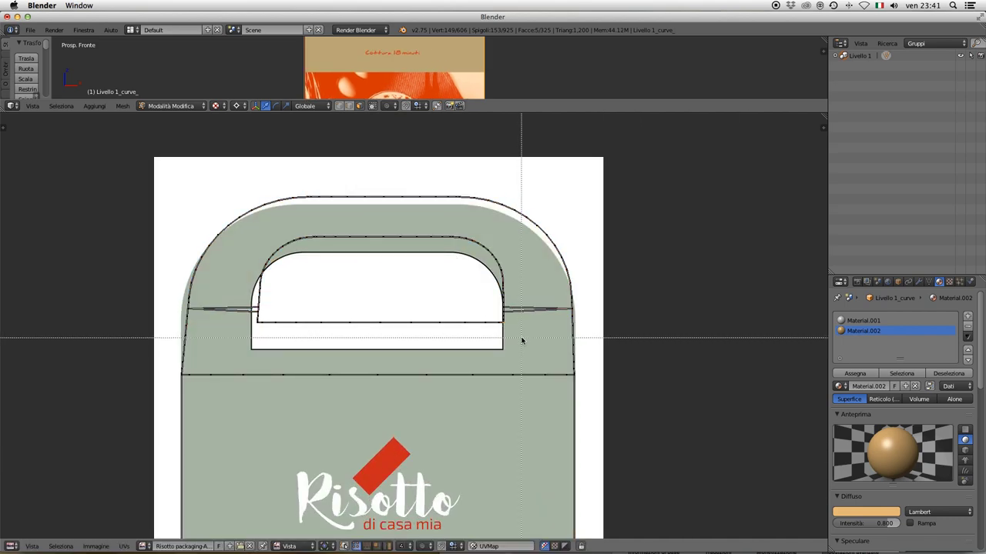
{"action": "key", "text": "g"}
{"action": "left_click", "coordinate": [382, 355]}
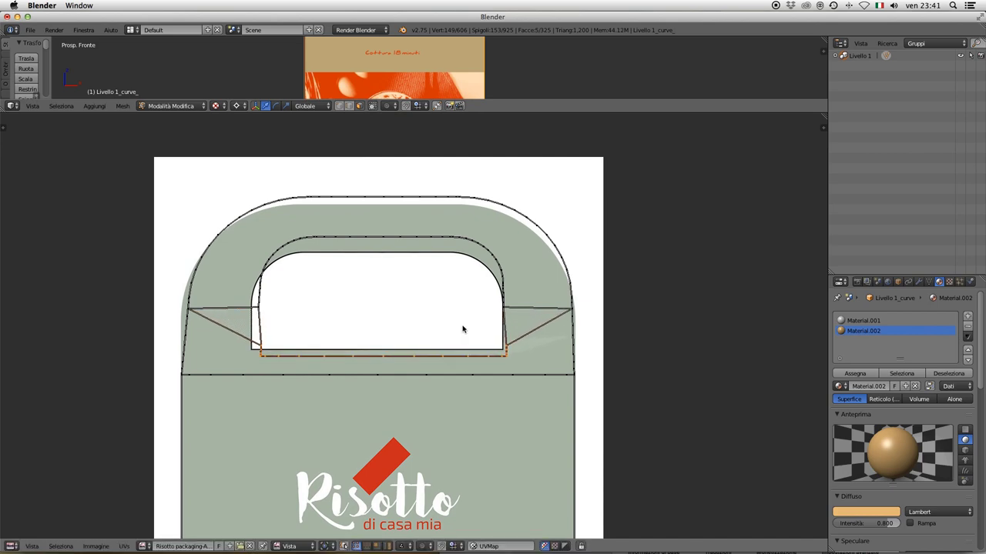
- Move the right and left inner handle points onto the printed rounded handle
{"action": "left_click_drag", "start_coordinate": [473, 291], "coordinate": [531, 317]}
{"action": "key", "text": "g"}
{"action": "left_click", "coordinate": [330, 293]}
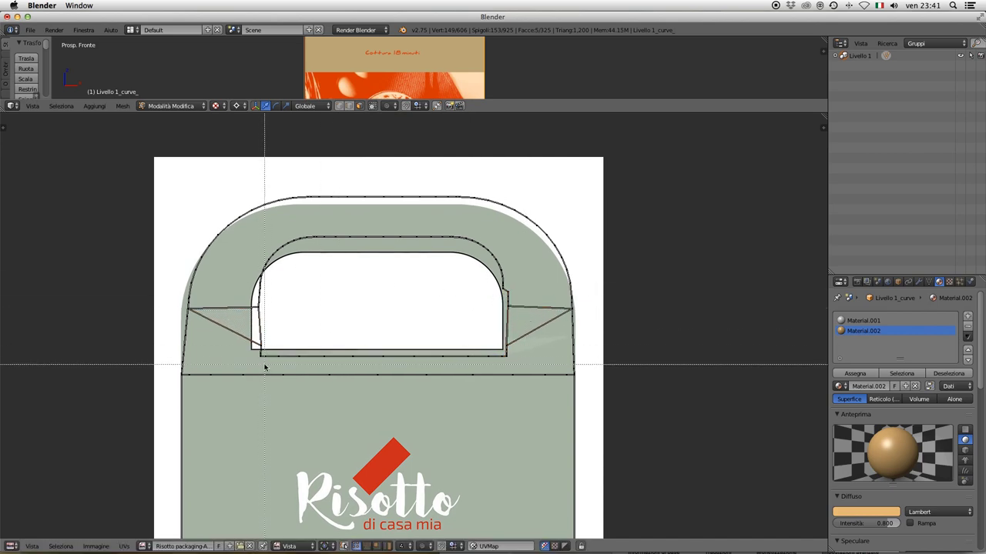
{"action": "left_click_drag", "start_coordinate": [227, 263], "coordinate": [266, 359]}
{"action": "key", "text": "g"}
{"action": "left_click", "coordinate": [308, 225]}
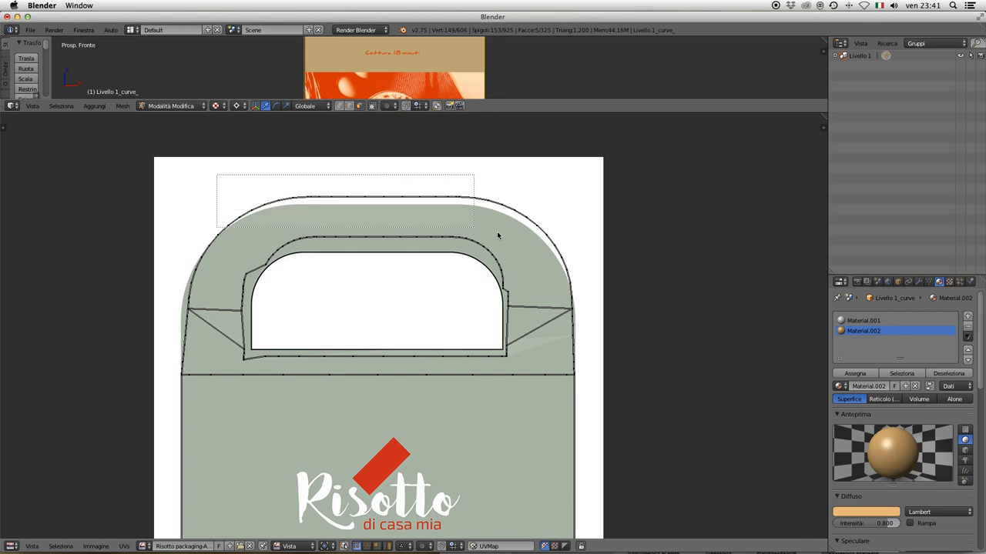
- Lower the outline's top edge and fit the top corner points onto the print
{"action": "key", "text": "g"}
{"action": "left_click", "coordinate": [596, 221]}
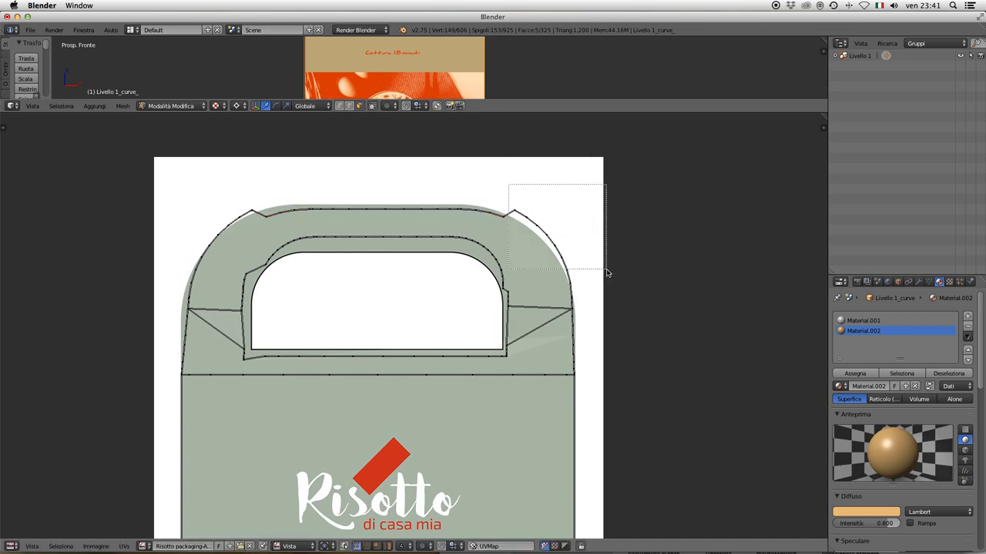
{"action": "left_click_drag", "start_coordinate": [612, 286], "coordinate": [607, 265]}
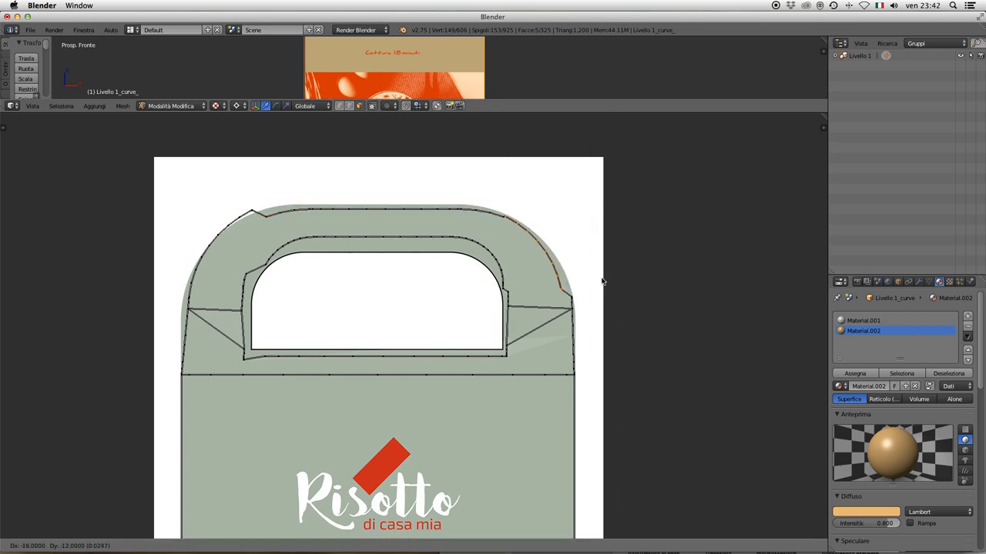
{"action": "key", "text": "g"}
{"action": "left_click", "coordinate": [269, 247]}
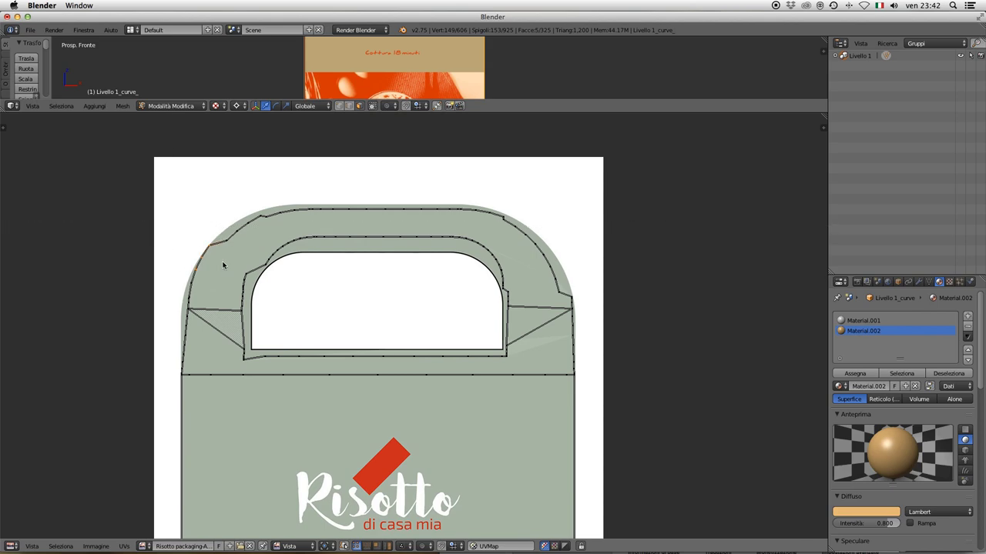
{"action": "scroll", "coordinate": [399, 305], "scroll_direction": "down", "scroll_amount": 8}
{"action": "left_click_drag", "start_coordinate": [375, 112], "coordinate": [374, 500]}
- Move the handle-band UVs about 78 units lower, just beneath the printed handle cut-out
{"action": "key", "text": "Tab"}
{"action": "key", "text": "a"}
{"action": "left_click", "coordinate": [177, 502]}
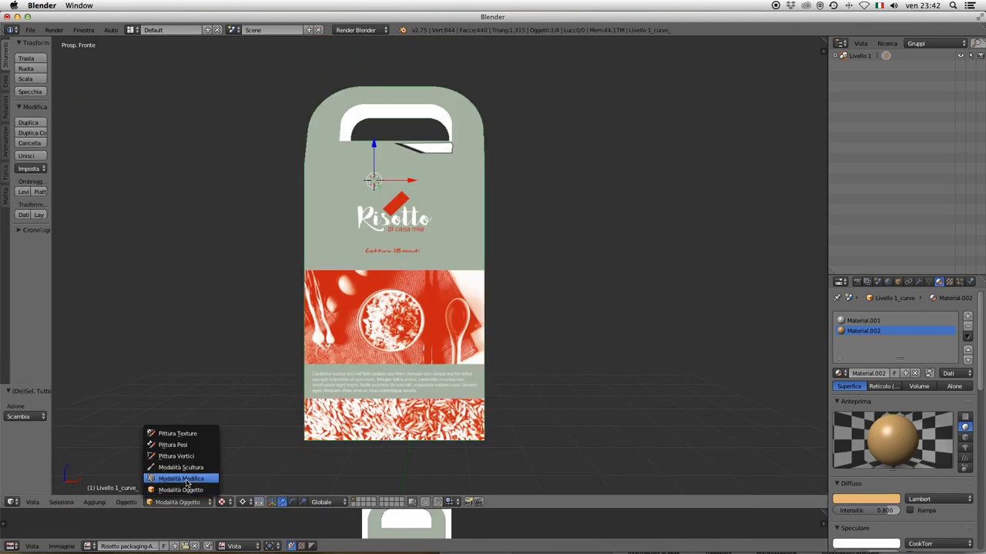
{"action": "left_click", "coordinate": [181, 534]}
{"action": "middle_click_drag", "start_coordinate": [493, 470], "coordinate": [482, 446]}
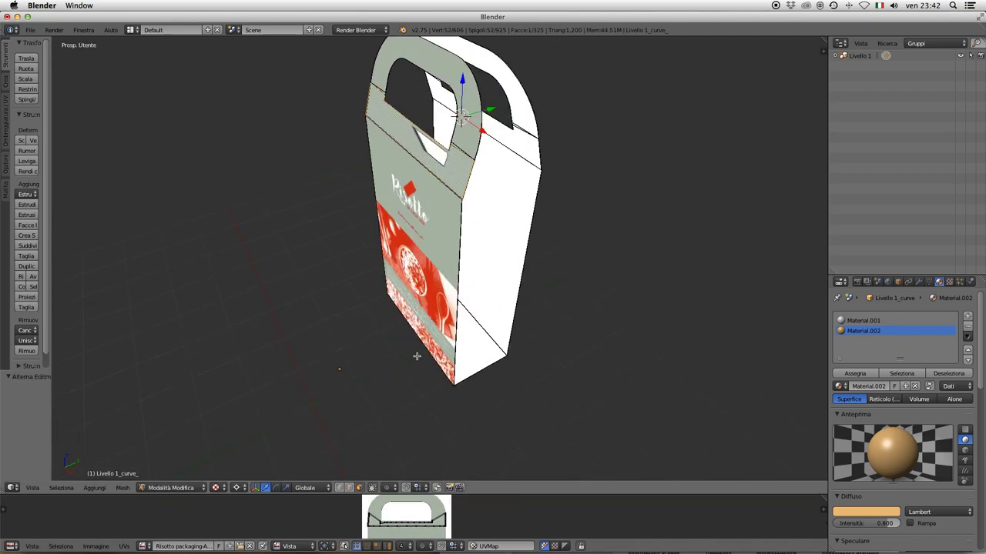
{"action": "left_click_drag", "start_coordinate": [479, 509], "coordinate": [512, 250]}
{"action": "scroll", "coordinate": [535, 416], "scroll_direction": "up", "scroll_amount": 8}
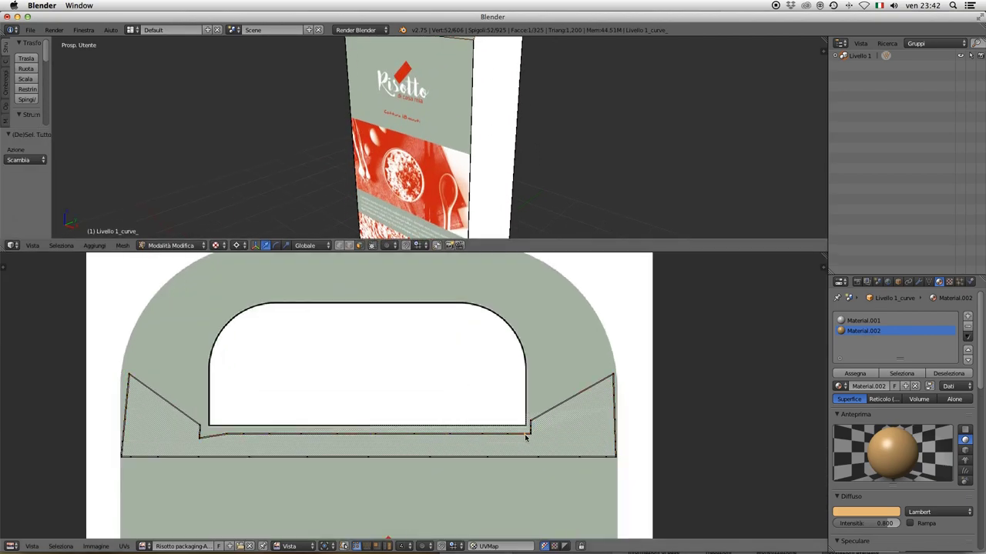
{"action": "scroll", "coordinate": [339, 200], "scroll_direction": "down", "scroll_amount": 3}
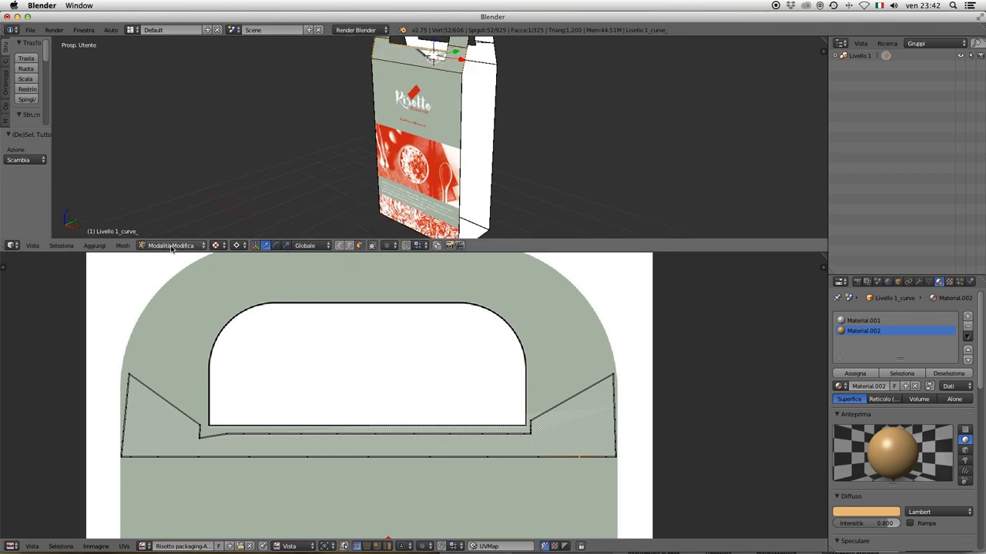
{"action": "key", "text": "a"}
{"action": "key", "text": "g"}
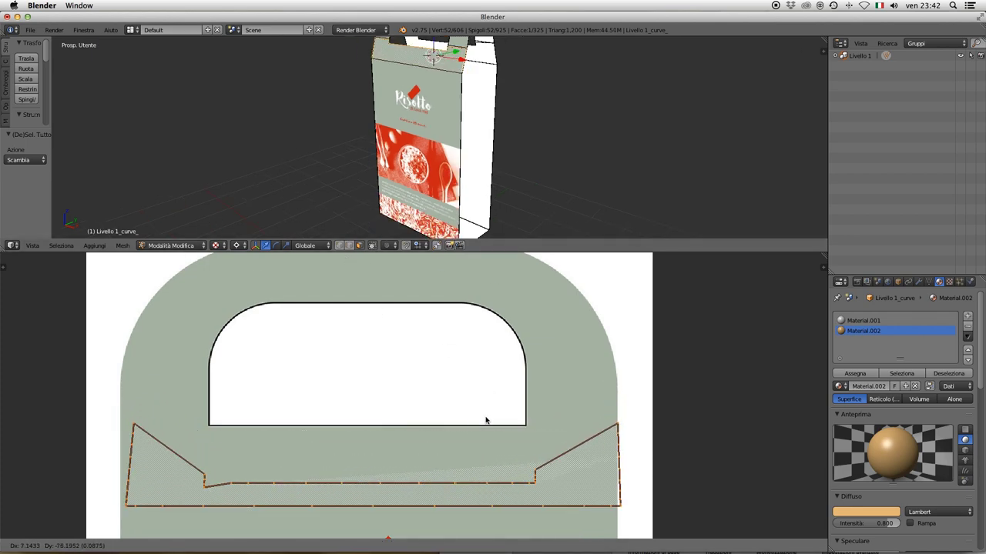
{"action": "left_click", "coordinate": [482, 417]}
- Return to Object Mode and orbit to show the bag's untextured white back
{"action": "left_click", "coordinate": [171, 245]}
{"action": "left_click", "coordinate": [179, 233]}
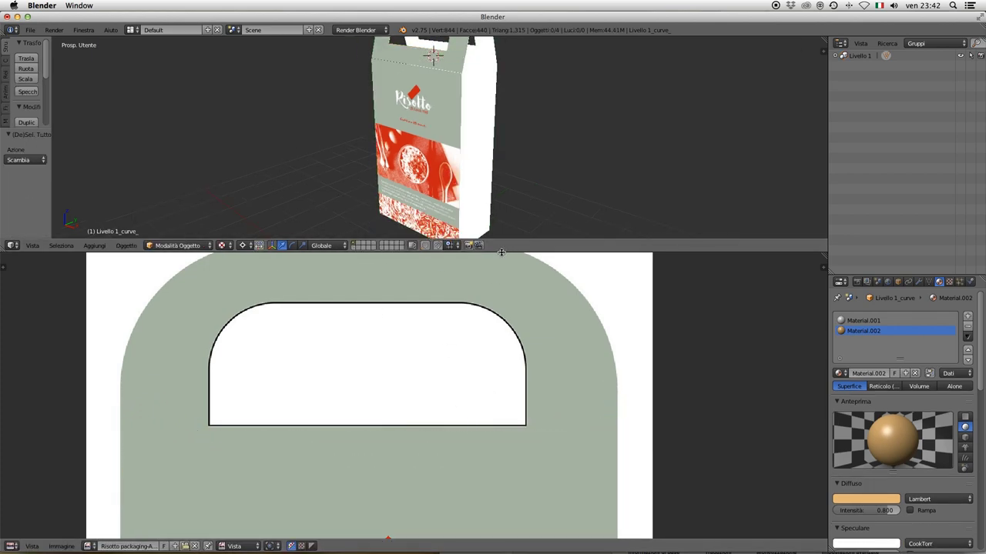
{"action": "left_click_drag", "start_coordinate": [462, 251], "coordinate": [462, 472]}
{"action": "mouse_move", "coordinate": [474, 220]}
{"action": "middle_mouse_down"}
{"action": "mouse_move", "coordinate": [576, 231]}
{"action": "mouse_move", "coordinate": [534, 260]}
{"action": "middle_mouse_up"}
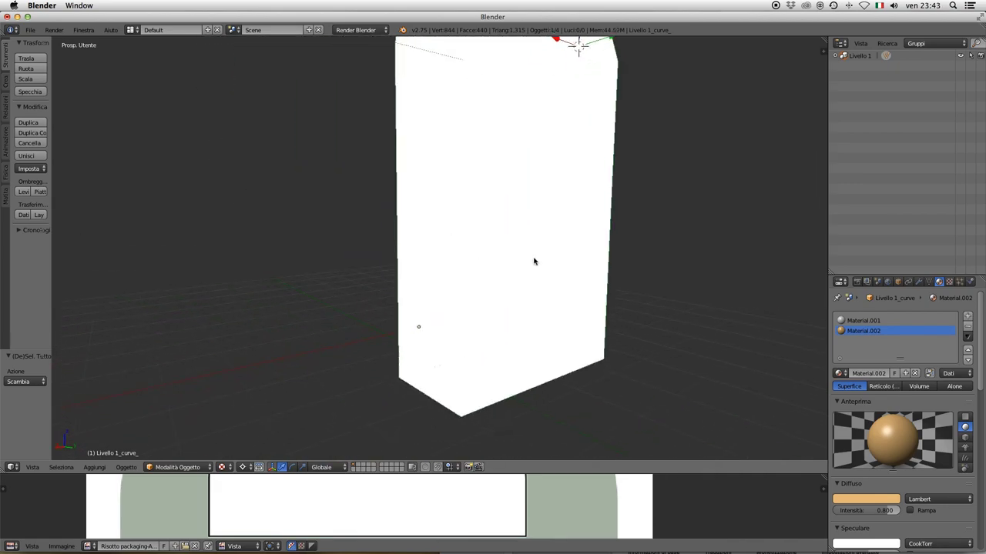
- In Edit Mode, select all faces and project the UVs from the back view
{"action": "left_click", "coordinate": [178, 467]}
{"action": "left_click", "coordinate": [177, 449]}
{"action": "key", "text": "KP_1"}
{"action": "scroll", "coordinate": [325, 278], "scroll_direction": "up", "scroll_amount": 3}
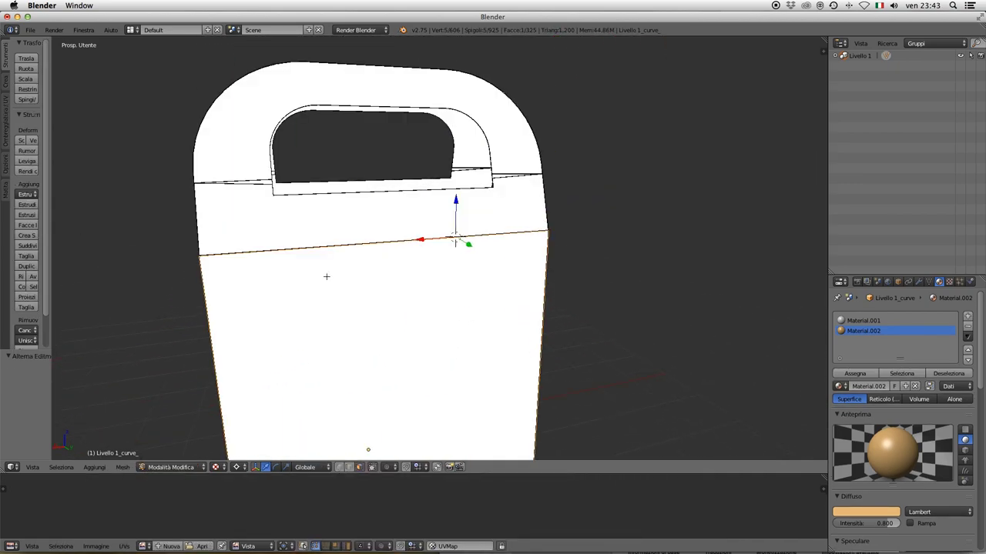
{"action": "key", "text": "l"}
{"action": "key", "text": "l"}
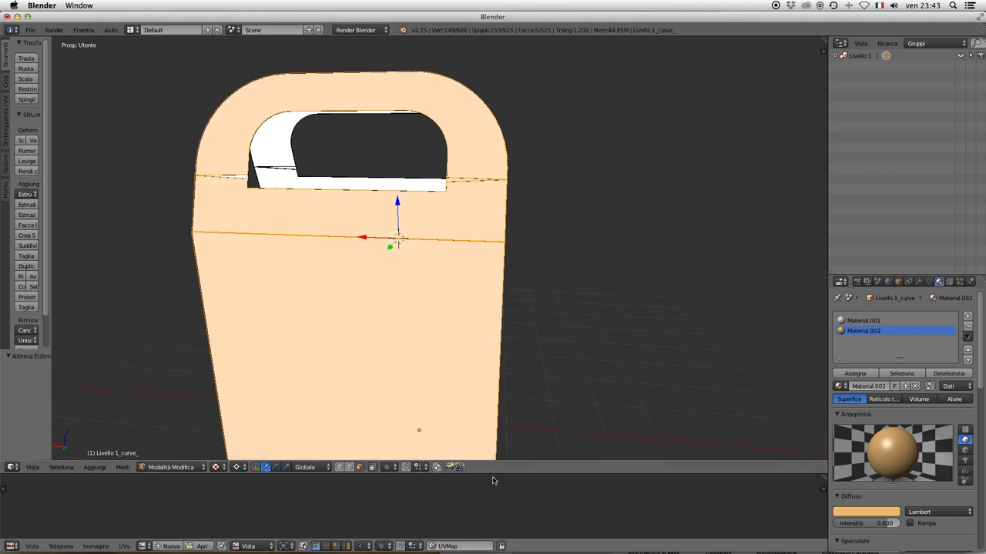
{"action": "left_click_drag", "start_coordinate": [491, 474], "coordinate": [462, 372]}
{"action": "scroll", "coordinate": [440, 243], "scroll_direction": "down", "scroll_amount": 4}
{"action": "scroll", "coordinate": [444, 273], "scroll_direction": "up", "scroll_amount": 3}
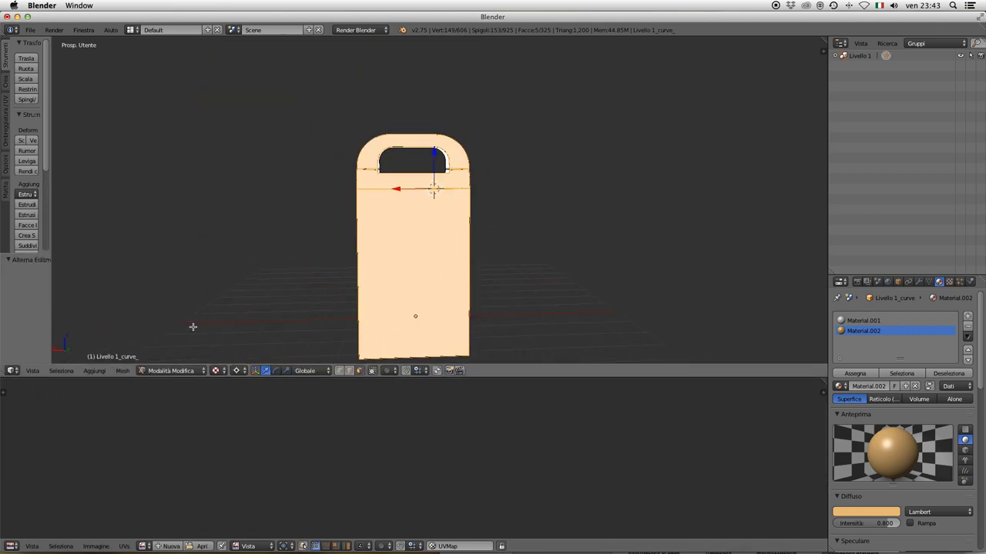
{"action": "left_click", "coordinate": [33, 370]}
{"action": "left_click", "coordinate": [89, 294]}
{"action": "key", "text": "u"}
- Load the Risotto packaging artwork, enlarge the UV island, rotate it 180° and move it down
{"action": "left_click", "coordinate": [420, 278]}
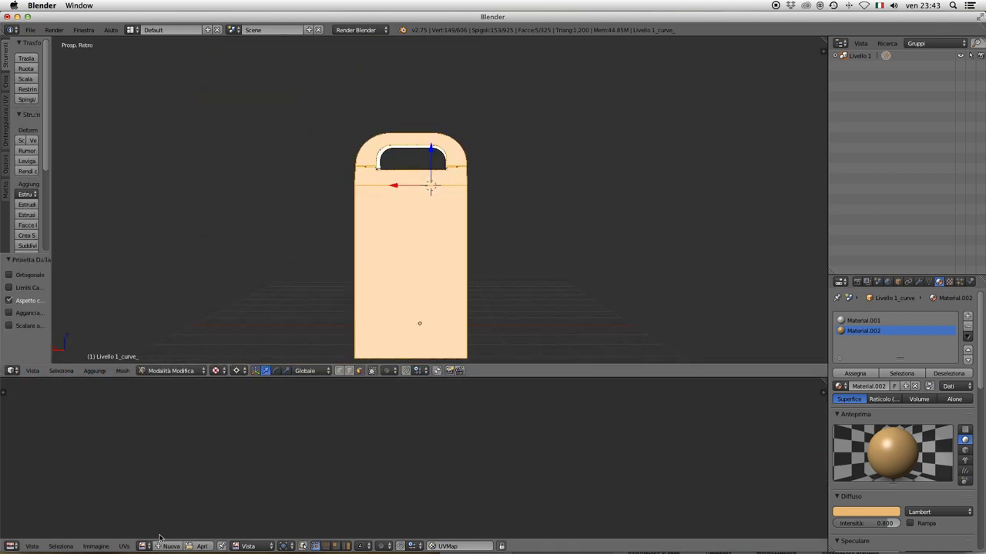
{"action": "left_click", "coordinate": [143, 546]}
{"action": "left_click", "coordinate": [198, 440]}
{"action": "left_click_drag", "start_coordinate": [231, 376], "coordinate": [231, 166]}
{"action": "scroll", "coordinate": [390, 229], "scroll_direction": "down", "scroll_amount": 1}
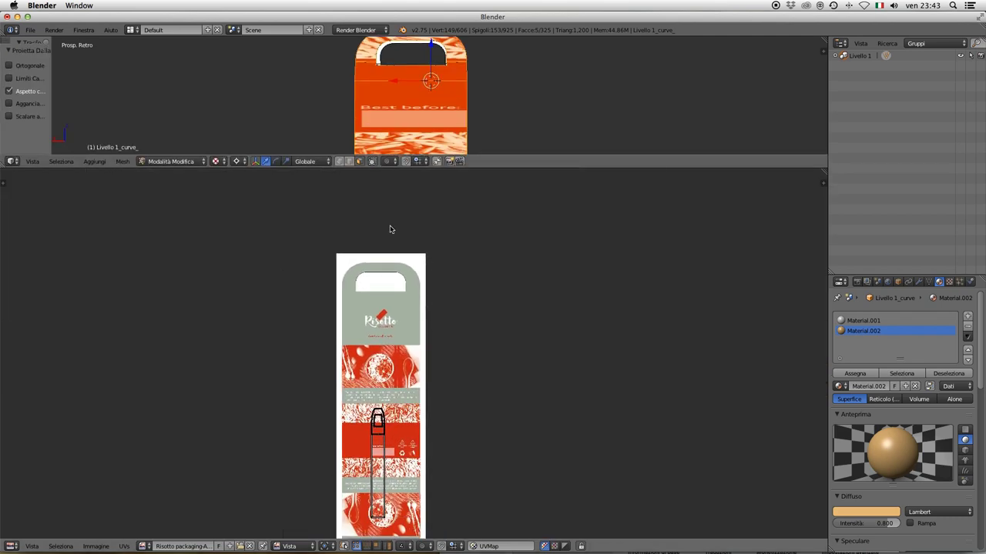
{"action": "key", "text": "s"}
{"action": "left_click", "coordinate": [688, 383]}
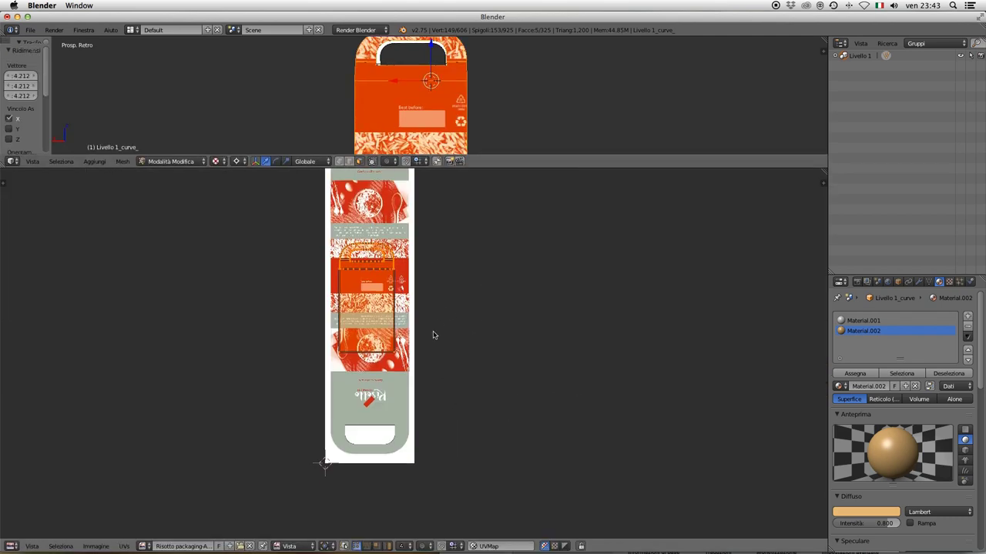
{"action": "type", "text": "r180"}
{"action": "key", "text": "Return"}
{"action": "key", "text": "g"}
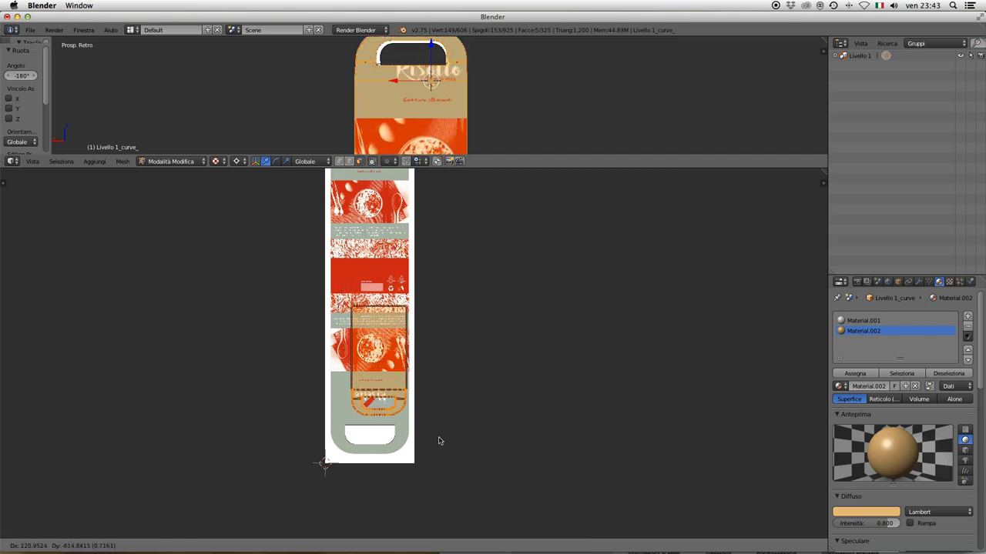
{"action": "left_click", "coordinate": [436, 449]}
- Rescale and reposition the UV island to fit the back label
{"action": "scroll", "coordinate": [418, 405], "scroll_direction": "up", "scroll_amount": 2}
{"action": "key", "text": "s"}
{"action": "left_click", "coordinate": [447, 423]}
{"action": "scroll", "coordinate": [447, 423], "scroll_direction": "up", "scroll_amount": 3}
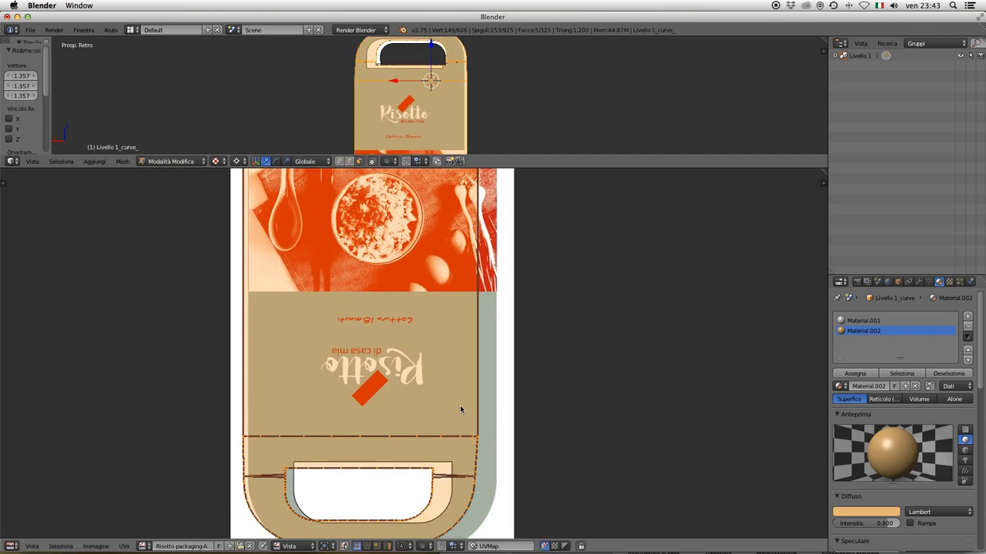
{"action": "key", "text": "g"}
{"action": "left_click", "coordinate": [519, 409]}
{"action": "key", "text": "s"}
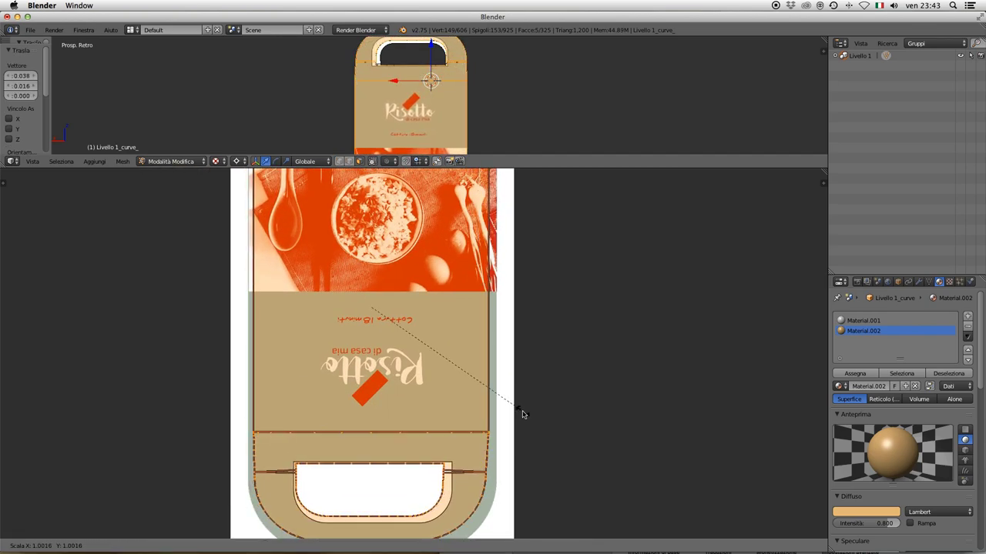
{"action": "left_click", "coordinate": [530, 421]}
{"action": "scroll", "coordinate": [521, 419], "scroll_direction": "up", "scroll_amount": 2}
{"action": "key", "text": "g"}
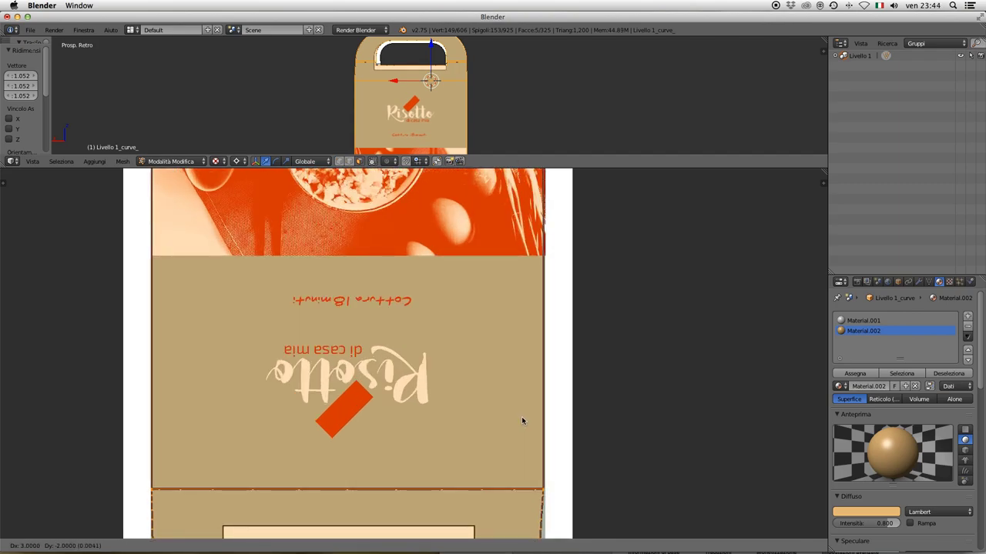
{"action": "left_click", "coordinate": [521, 419]}
- Shift the lower UV island up over the best-before section
{"action": "scroll", "coordinate": [518, 408], "scroll_direction": "down", "scroll_amount": 2}
{"action": "middle_click_drag", "start_coordinate": [518, 408], "coordinate": [454, 493]}
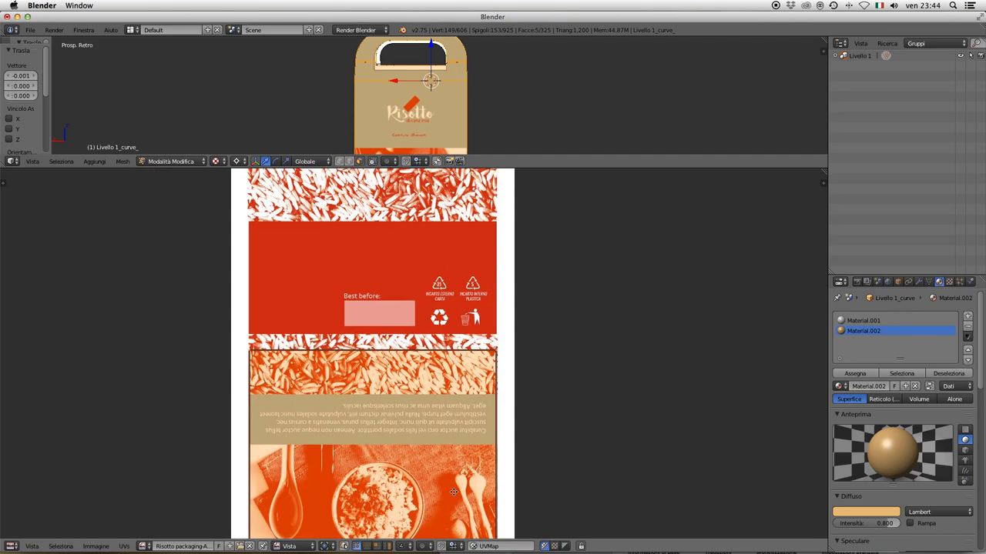
{"action": "scroll", "coordinate": [454, 493], "scroll_direction": "up", "scroll_amount": 3}
{"action": "key", "text": "g"}
{"action": "left_click", "coordinate": [457, 406]}
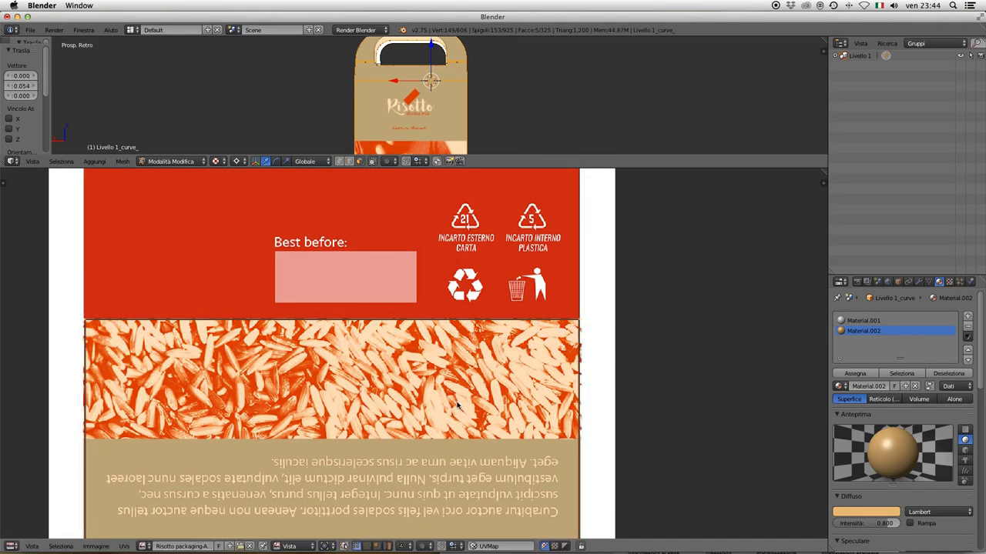
{"action": "key", "text": "a"}
{"action": "scroll", "coordinate": [456, 406], "scroll_direction": "down", "scroll_amount": 3}
{"action": "middle_click_drag", "start_coordinate": [456, 406], "coordinate": [418, 325]}
{"action": "scroll", "coordinate": [418, 325], "scroll_direction": "up", "scroll_amount": 4}
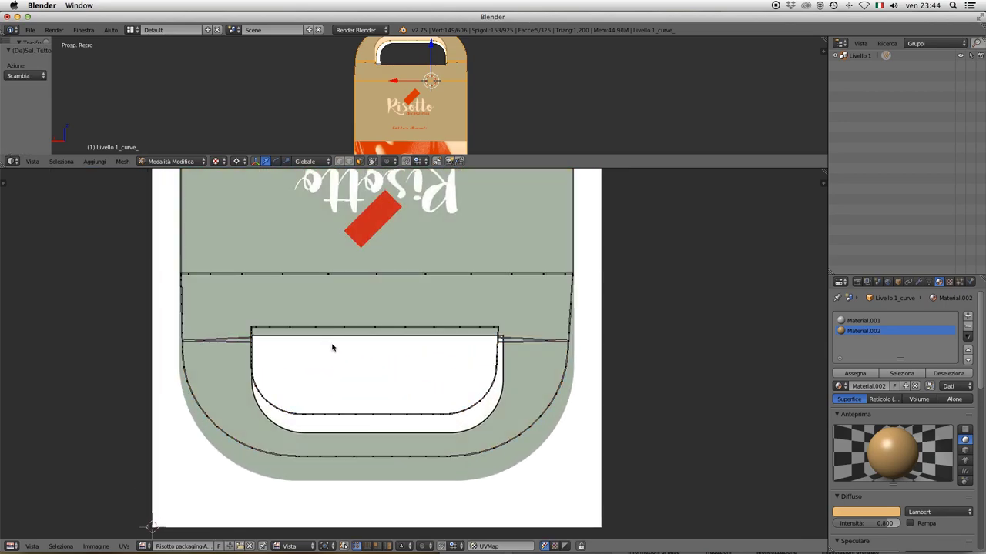
- Widen the handle edge and enlarge the inner curve around the printed handle cut-out
{"action": "key", "text": "s"}
{"action": "left_click", "coordinate": [528, 361]}
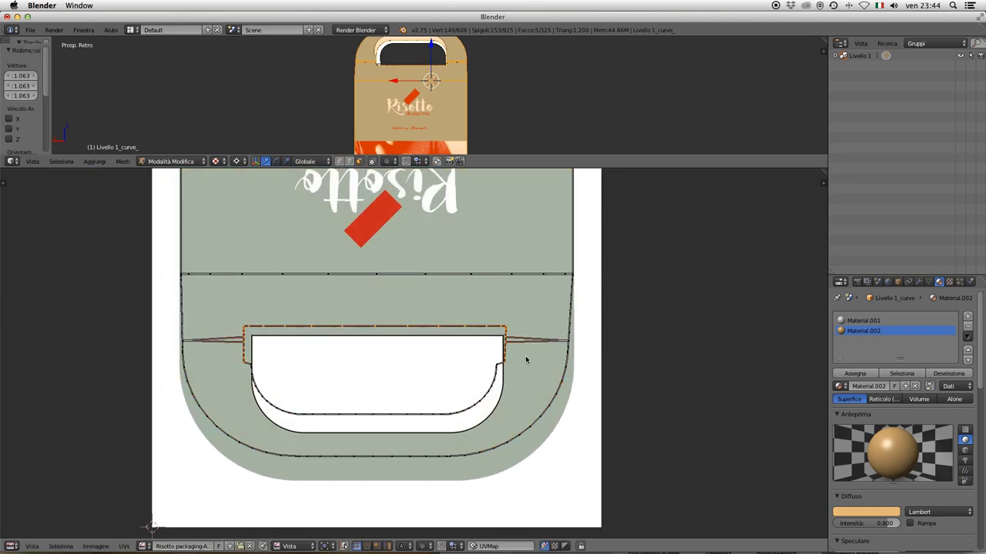
{"action": "key", "text": "g"}
{"action": "left_click", "coordinate": [526, 366]}
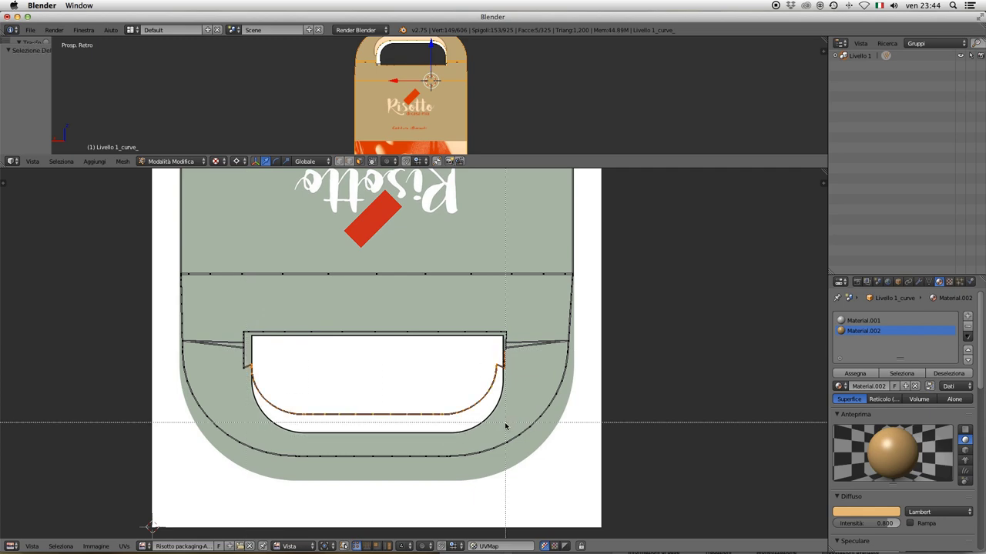
{"action": "key", "text": "s"}
{"action": "left_click", "coordinate": [504, 436]}
{"action": "key", "text": "s"}
{"action": "left_click", "coordinate": [528, 442]}
{"action": "key", "text": "a"}
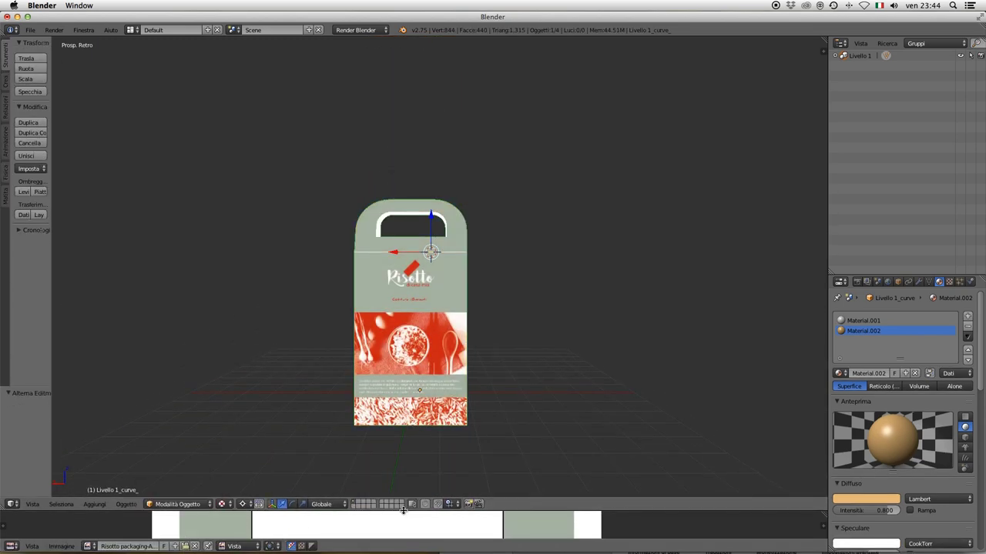
- In Edit Mode, project the blank face from view and assign the orange packaging artwork
{"action": "mouse_move", "coordinate": [442, 295]}
{"action": "middle_mouse_down"}
{"action": "mouse_move", "coordinate": [401, 264]}
{"action": "mouse_move", "coordinate": [557, 402]}
{"action": "mouse_move", "coordinate": [429, 396]}
{"action": "mouse_move", "coordinate": [497, 305]}
{"action": "middle_mouse_up"}
{"action": "left_click", "coordinate": [170, 532]}
{"action": "left_click", "coordinate": [173, 511]}
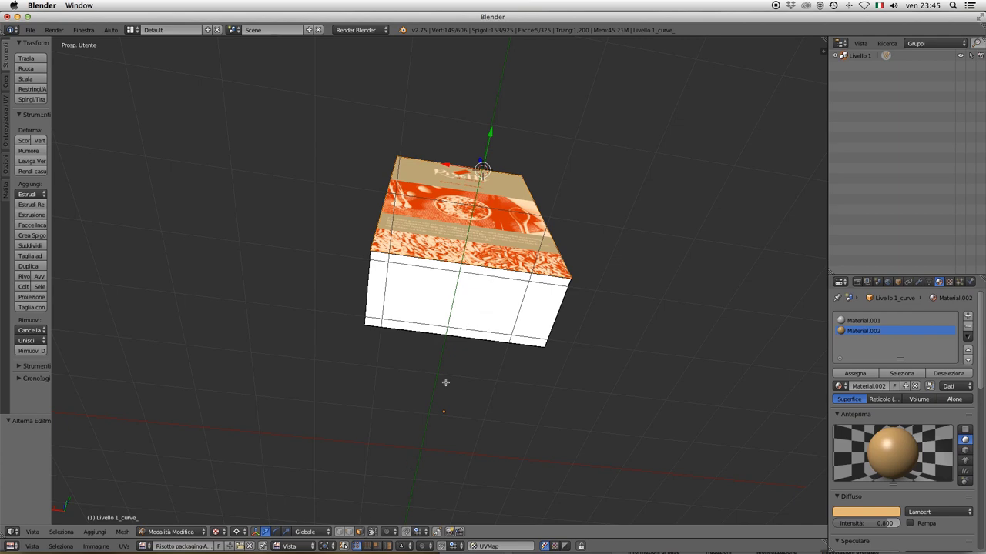
{"action": "right_click", "coordinate": [462, 301]}
{"action": "left_click_drag", "start_coordinate": [231, 539], "coordinate": [231, 285]}
{"action": "key", "text": "u"}
{"action": "left_click", "coordinate": [361, 220]}
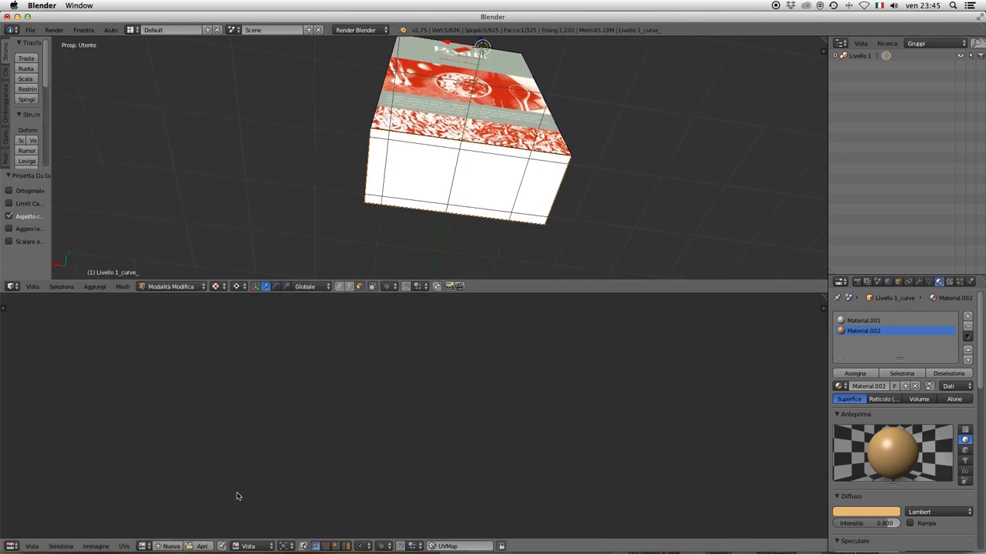
{"action": "left_click", "coordinate": [146, 546]}
{"action": "left_click", "coordinate": [197, 438]}
{"action": "scroll", "coordinate": [385, 431], "scroll_direction": "up", "scroll_amount": 1}
{"action": "scroll", "coordinate": [407, 426], "scroll_direction": "up", "scroll_amount": 3}
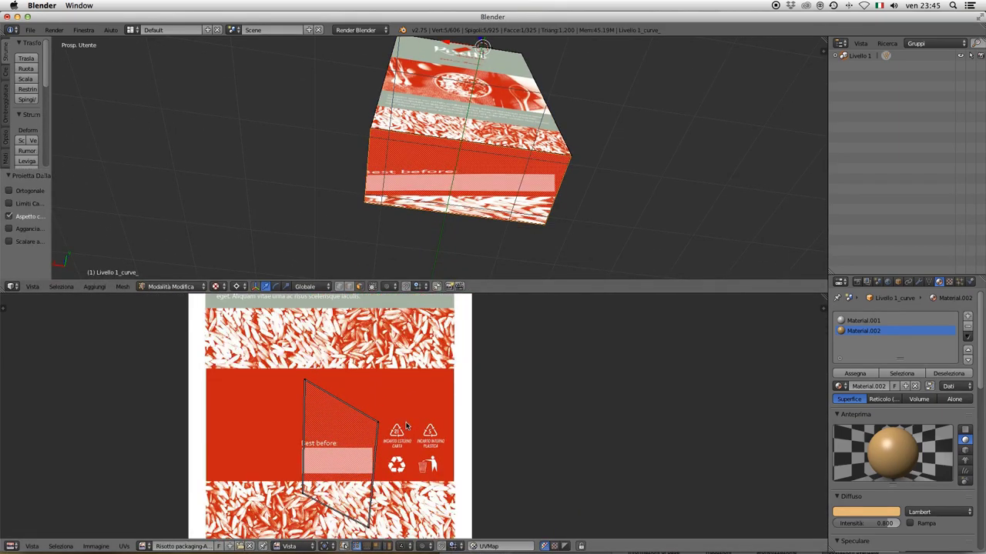
- Move the face's UV corners onto the corners of the red Best before panel
{"action": "right_click_drag", "start_coordinate": [381, 424], "coordinate": [454, 373]}
{"action": "key", "text": "Escape"}
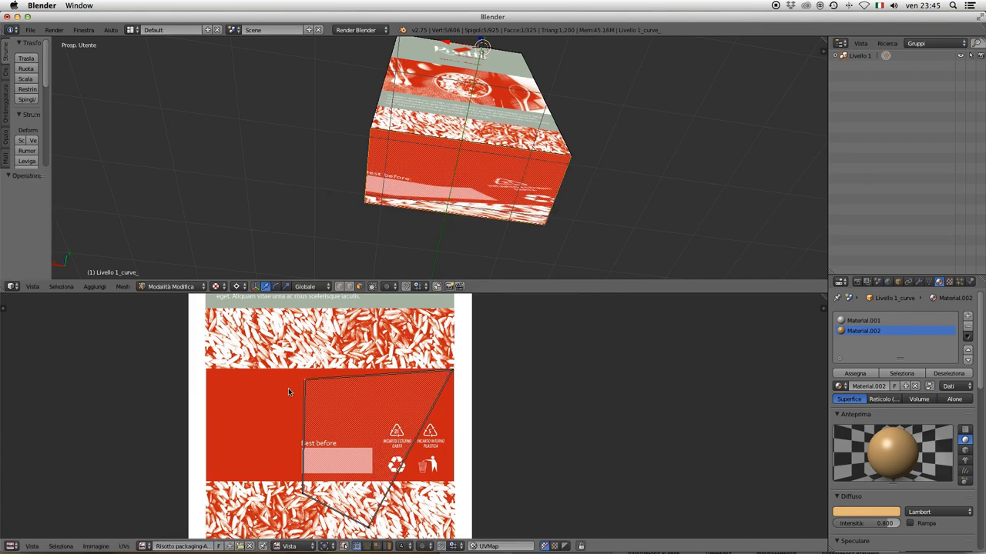
{"action": "left_click", "coordinate": [334, 399]}
{"action": "key", "text": "g"}
{"action": "left_click", "coordinate": [225, 382]}
{"action": "key", "text": "a"}
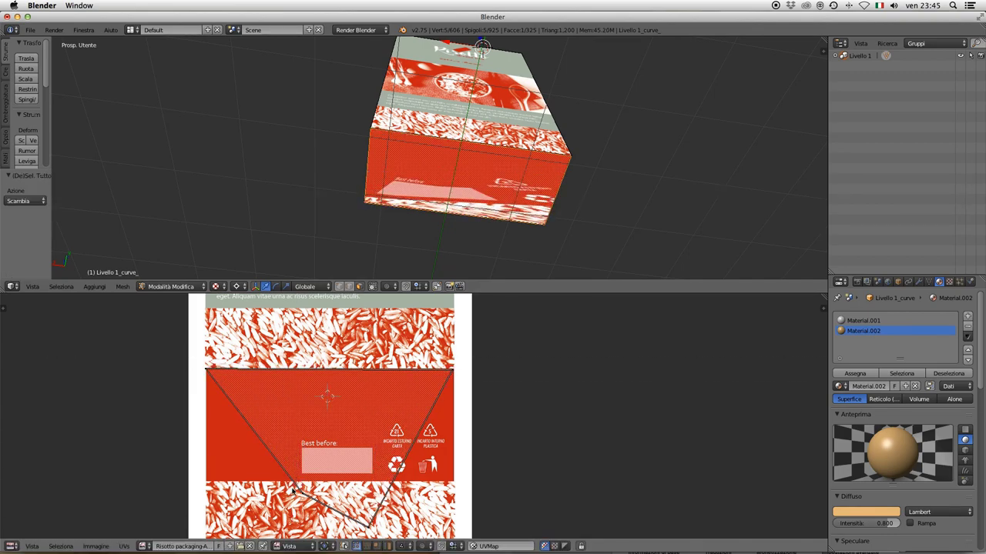
{"action": "key", "text": "g"}
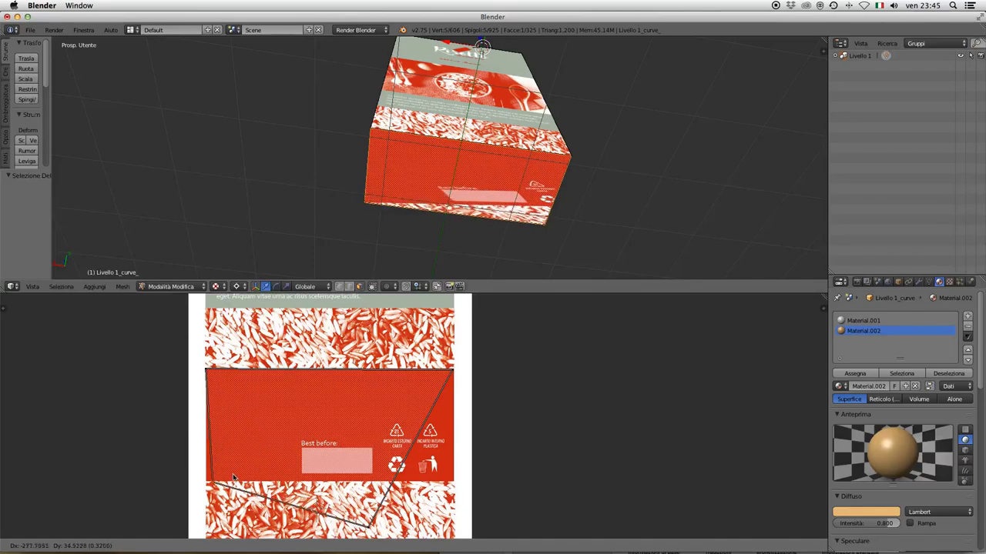
{"action": "left_click", "coordinate": [228, 477]}
{"action": "key", "text": "g"}
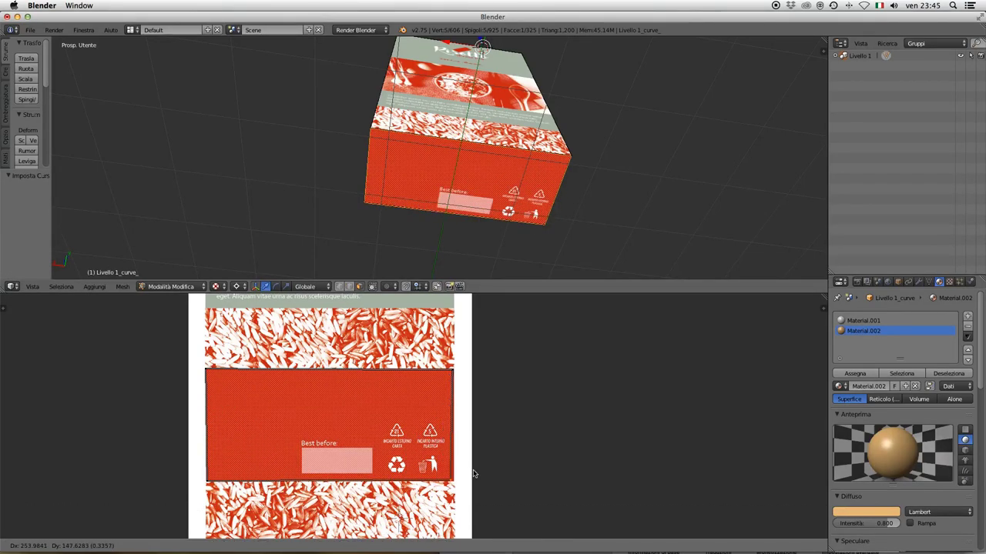
{"action": "left_click", "coordinate": [476, 474]}
- Enlarge the image editor and fit the UV edge along the red panel's side
{"action": "scroll", "coordinate": [476, 473], "scroll_direction": "up", "scroll_amount": 3}
{"action": "scroll", "coordinate": [476, 474], "scroll_direction": "up", "scroll_amount": 1}
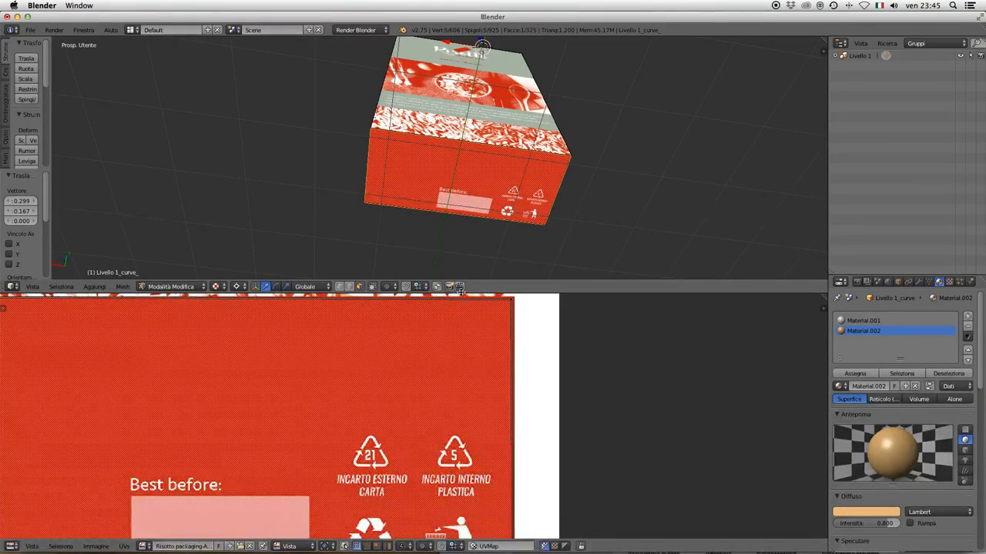
{"action": "left_click_drag", "start_coordinate": [493, 293], "coordinate": [493, 85]}
{"action": "middle_click_drag", "start_coordinate": [491, 363], "coordinate": [670, 369]}
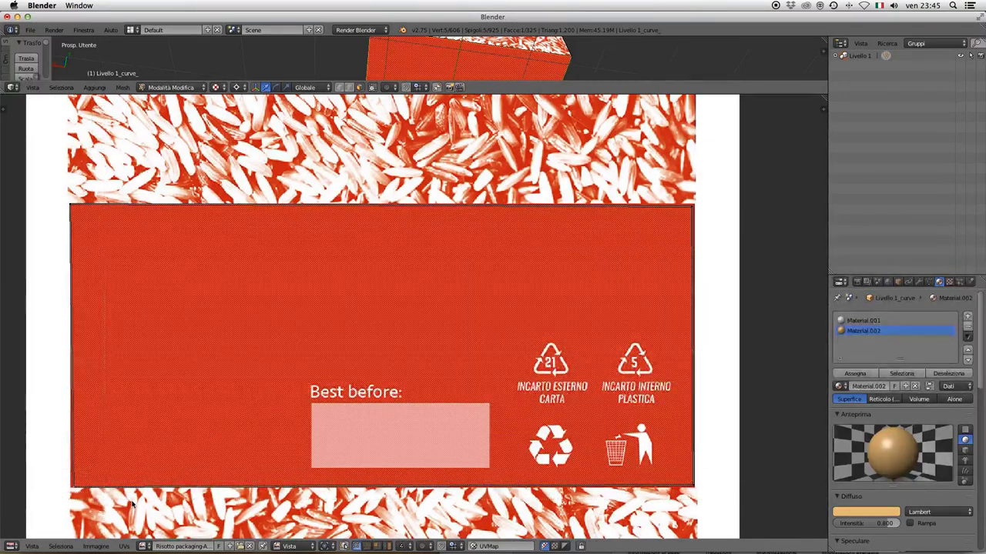
{"action": "left_click", "coordinate": [725, 229]}
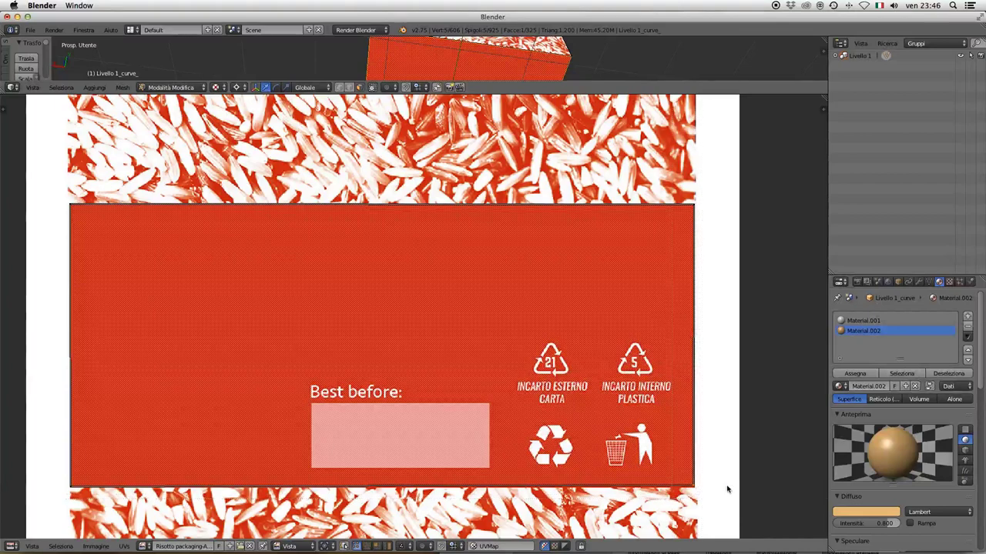
{"action": "key", "text": "g"}
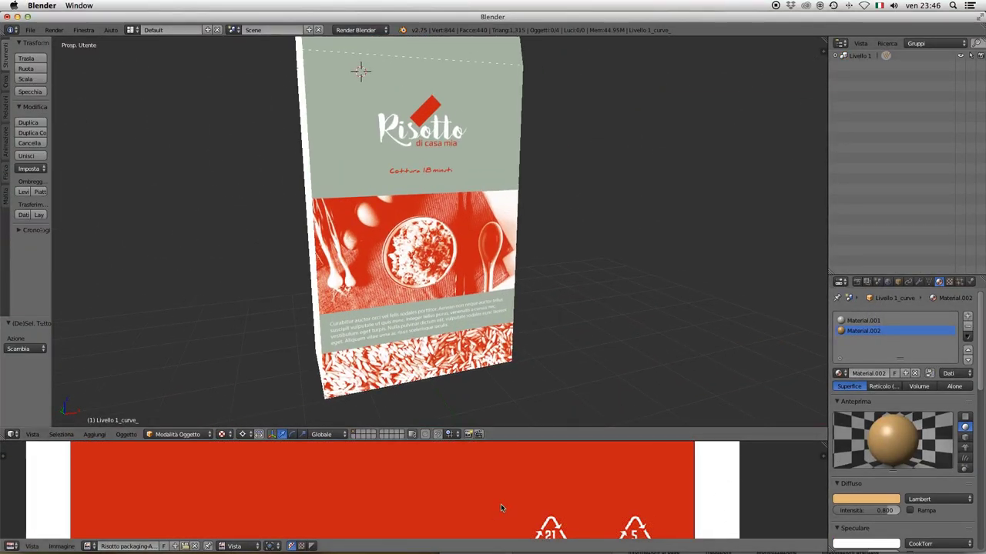
- Duplicate the risotto bag and place the copy beside it along the Y axis
{"action": "scroll", "coordinate": [458, 350], "scroll_direction": "down", "scroll_amount": 2}
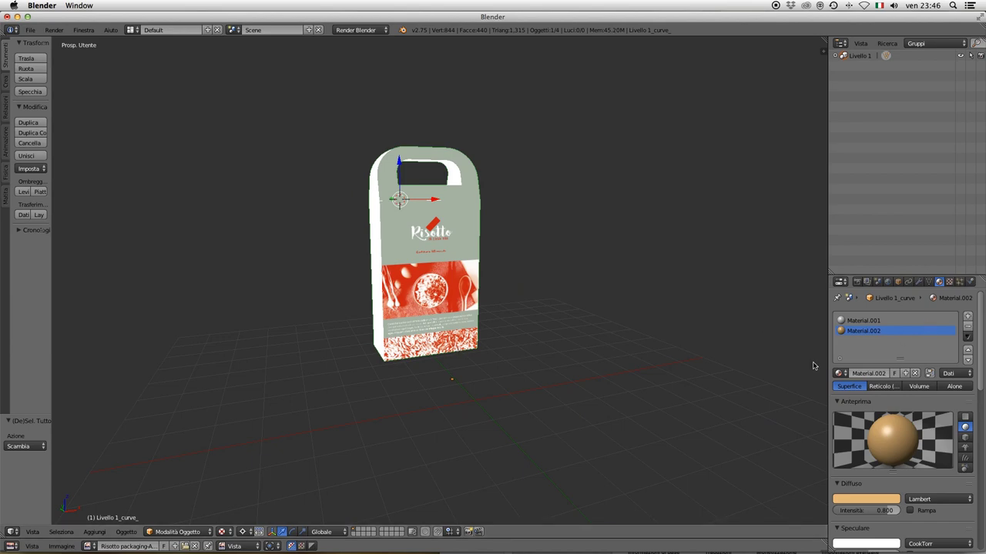
{"action": "left_click", "coordinate": [138, 533]}
{"action": "left_click", "coordinate": [170, 413]}
{"action": "key", "text": "y"}
{"action": "left_click", "coordinate": [528, 282]}
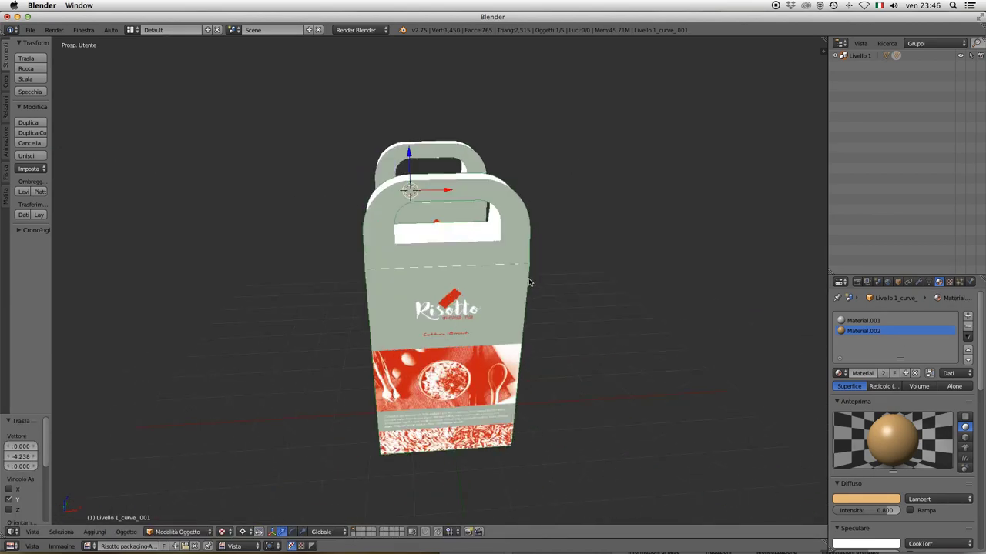
- Orbit to view both bags, deselect all, and put the copy into Edit Mode
{"action": "middle_click_drag", "start_coordinate": [528, 283], "coordinate": [446, 187]}
{"action": "scroll", "coordinate": [342, 180], "scroll_direction": "down", "scroll_amount": 2}
{"action": "mouse_move", "coordinate": [341, 180]}
{"action": "middle_mouse_down"}
{"action": "mouse_move", "coordinate": [457, 282]}
{"action": "mouse_move", "coordinate": [537, 316]}
{"action": "mouse_move", "coordinate": [409, 353]}
{"action": "middle_mouse_up"}
{"action": "key", "text": "a"}
{"action": "scroll", "coordinate": [536, 316], "scroll_direction": "up", "scroll_amount": 3}
{"action": "left_click", "coordinate": [176, 532]}
{"action": "left_click", "coordinate": [176, 519]}
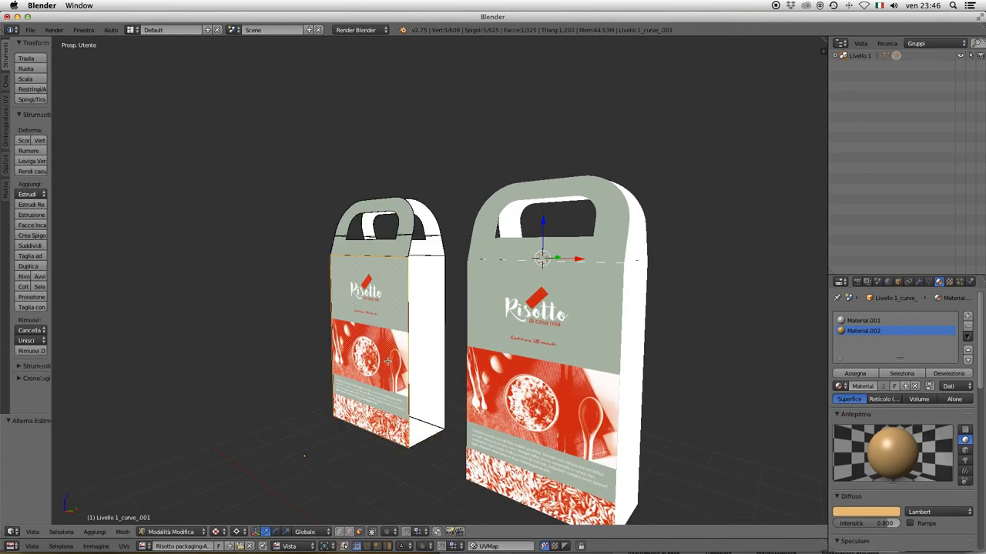
- Select the orange-material faces and assign them a new pink material, Material.003
{"action": "middle_click_drag", "start_coordinate": [481, 268], "coordinate": [523, 277]}
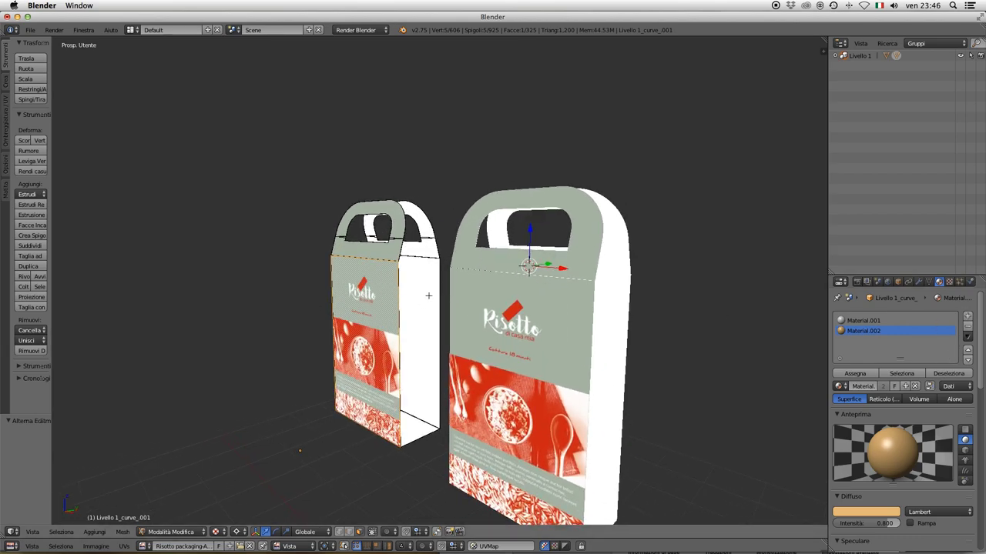
{"action": "left_click", "coordinate": [902, 374]}
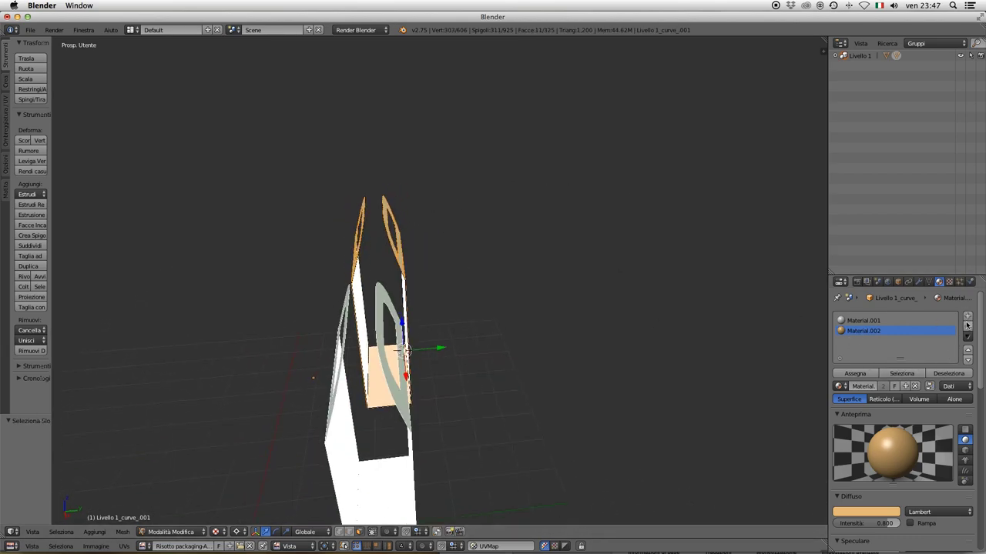
{"action": "left_click", "coordinate": [969, 316]}
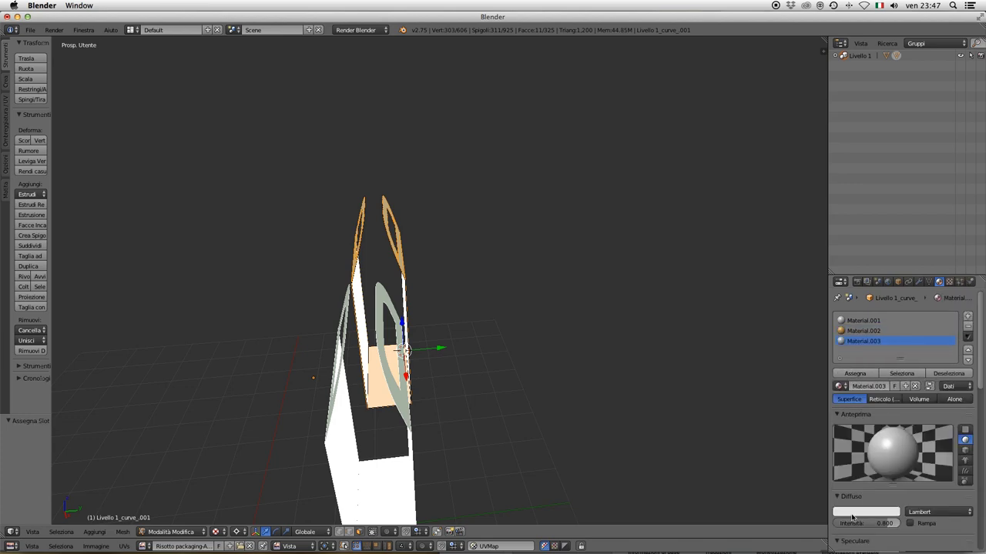
{"action": "left_click", "coordinate": [852, 513]}
{"action": "left_click", "coordinate": [847, 422]}
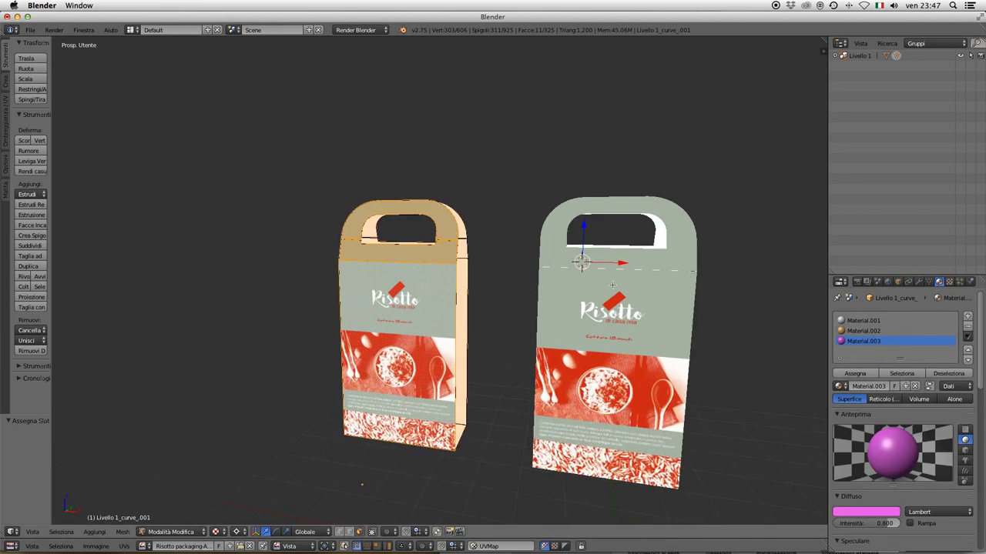
- Replace the orange artwork with the black-and-white Risotto packaging-B image
{"action": "left_click_drag", "start_coordinate": [514, 539], "coordinate": [486, 225]}
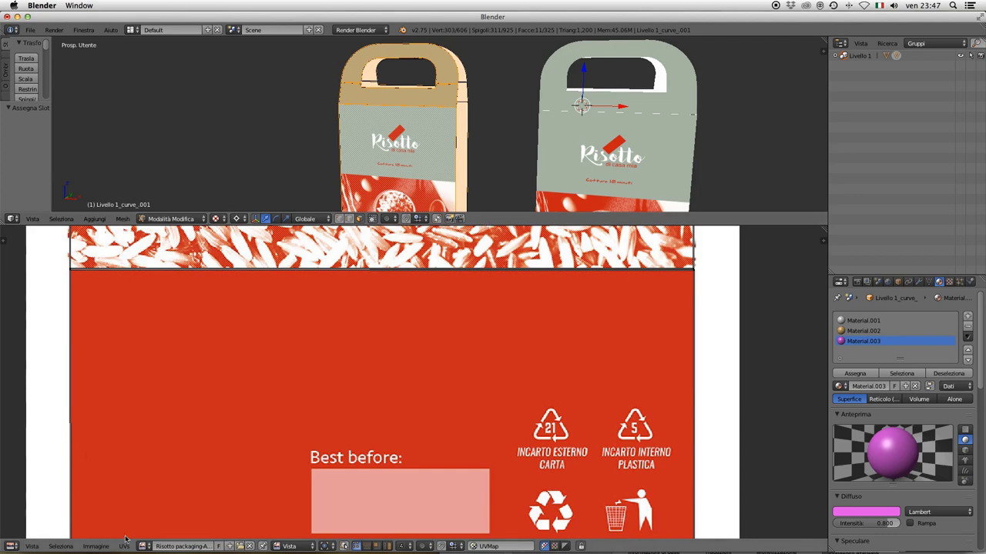
{"action": "left_click", "coordinate": [248, 546]}
{"action": "left_click", "coordinate": [197, 546]}
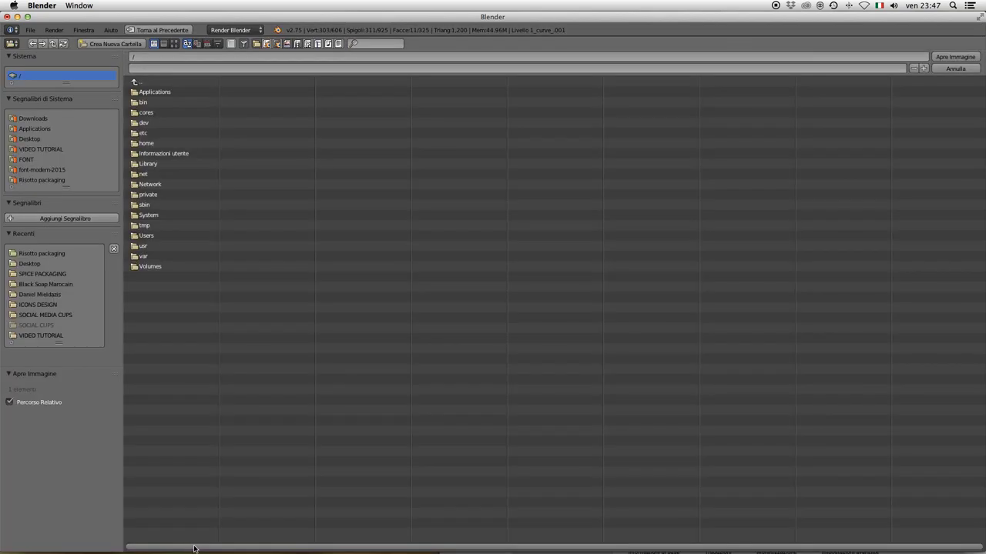
{"action": "left_click", "coordinate": [38, 181]}
{"action": "double_click", "coordinate": [195, 267]}
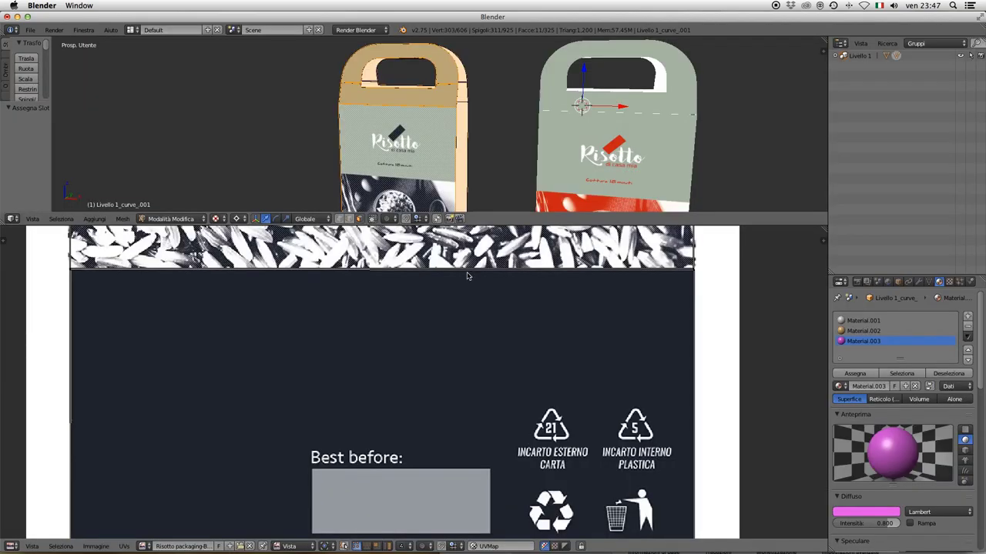
{"action": "scroll", "coordinate": [493, 369], "scroll_direction": "down", "scroll_amount": 3}
{"action": "left_click_drag", "start_coordinate": [486, 220], "coordinate": [513, 538]}
{"action": "left_click", "coordinate": [171, 514]}
- Return to Object Mode and shift the bag sideways along the X axis
{"action": "left_click", "coordinate": [183, 502]}
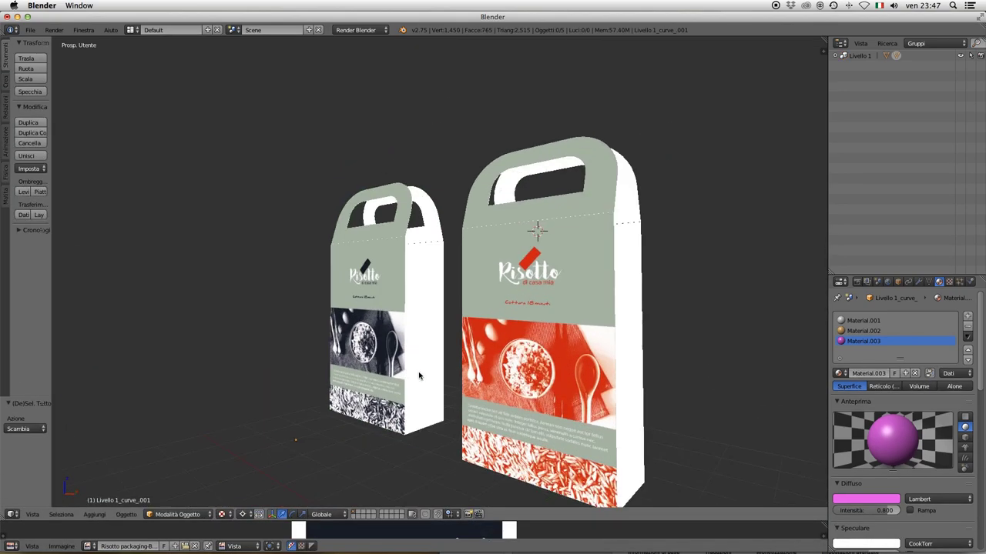
{"action": "middle_click_drag", "start_coordinate": [231, 346], "coordinate": [300, 188]}
{"action": "key", "text": "a"}
{"action": "key", "text": "g"}
{"action": "key", "text": "x"}
{"action": "left_click", "coordinate": [239, 189]}
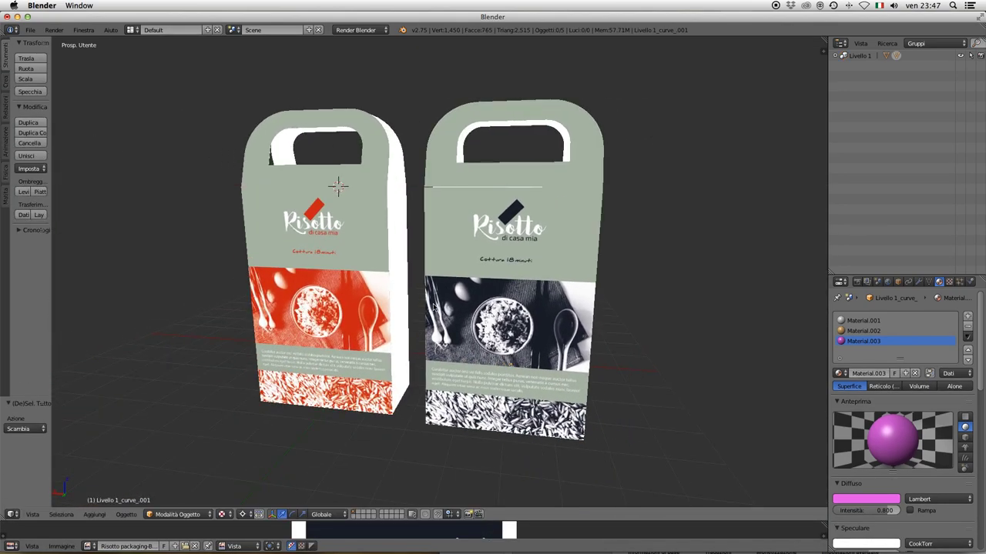
- Hide the side panels and orbit to inspect both bags from front, side and above
{"action": "middle_click_drag", "start_coordinate": [238, 189], "coordinate": [518, 175]}
{"action": "left_click_drag", "start_coordinate": [828, 308], "coordinate": [861, 308]}
{"action": "left_click_drag", "start_coordinate": [907, 409], "coordinate": [978, 409]}
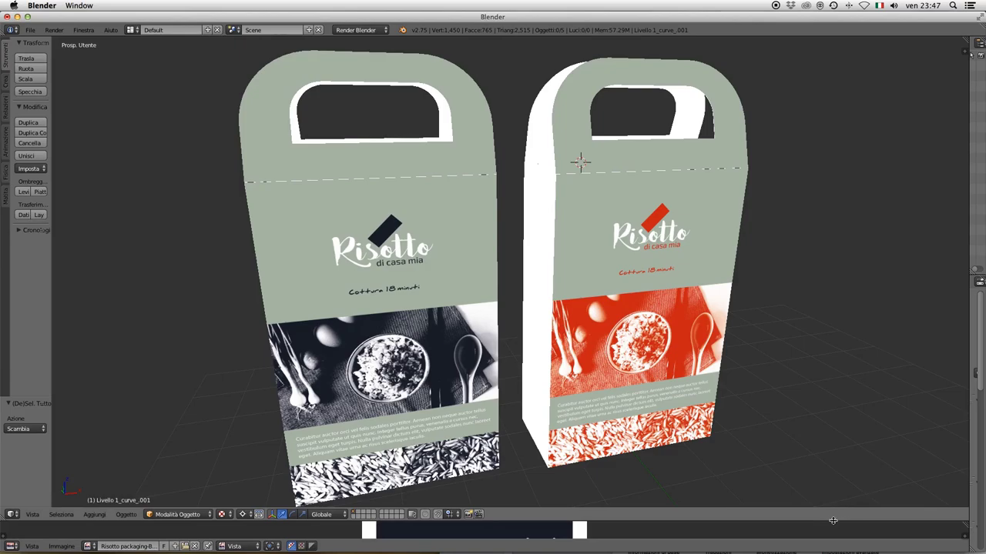
{"action": "scroll", "coordinate": [660, 388], "scroll_direction": "down", "scroll_amount": 3}
{"action": "mouse_move", "coordinate": [659, 387]}
{"action": "middle_mouse_down"}
{"action": "mouse_move", "coordinate": [678, 356]}
{"action": "mouse_move", "coordinate": [545, 331]}
{"action": "mouse_move", "coordinate": [691, 355]}
{"action": "mouse_move", "coordinate": [445, 364]}
{"action": "middle_mouse_up"}
{"action": "middle_click_drag", "start_coordinate": [589, 366], "coordinate": [581, 363]}
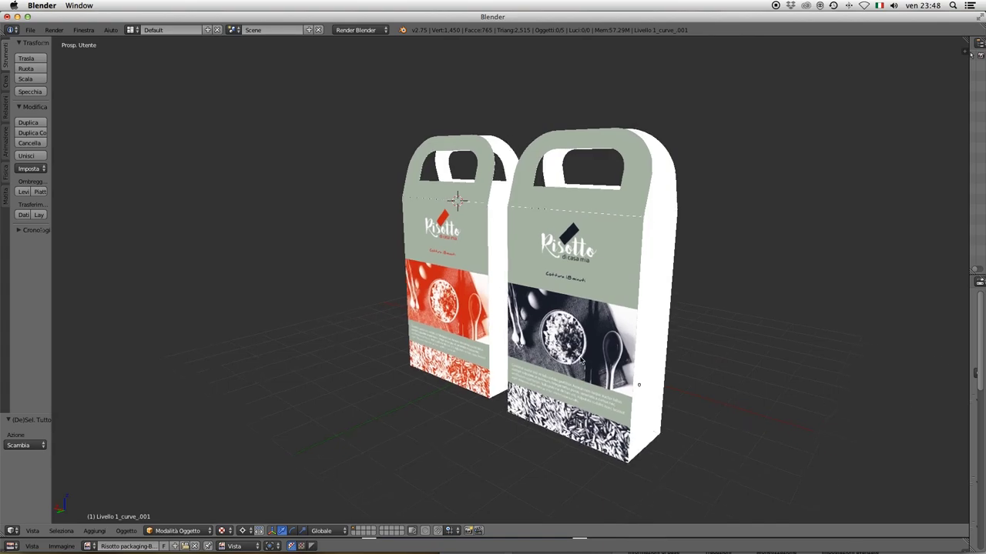
{"action": "mouse_move", "coordinate": [507, 351]}
{"action": "middle_mouse_down"}
{"action": "mouse_move", "coordinate": [578, 352]}
{"action": "mouse_move", "coordinate": [341, 346]}
{"action": "mouse_move", "coordinate": [399, 359]}
{"action": "middle_mouse_up"}
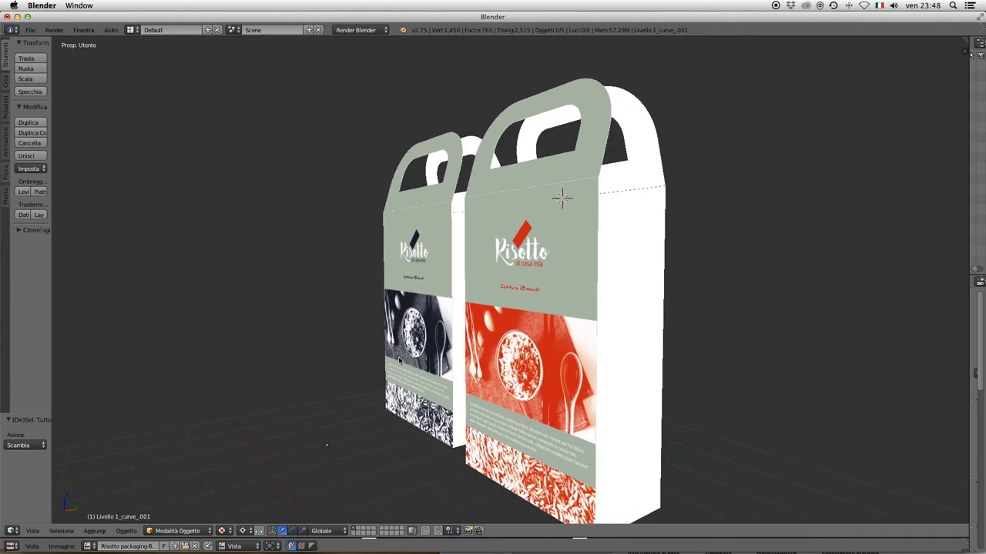
{"action": "middle_click_drag", "start_coordinate": [735, 411], "coordinate": [311, 400]}
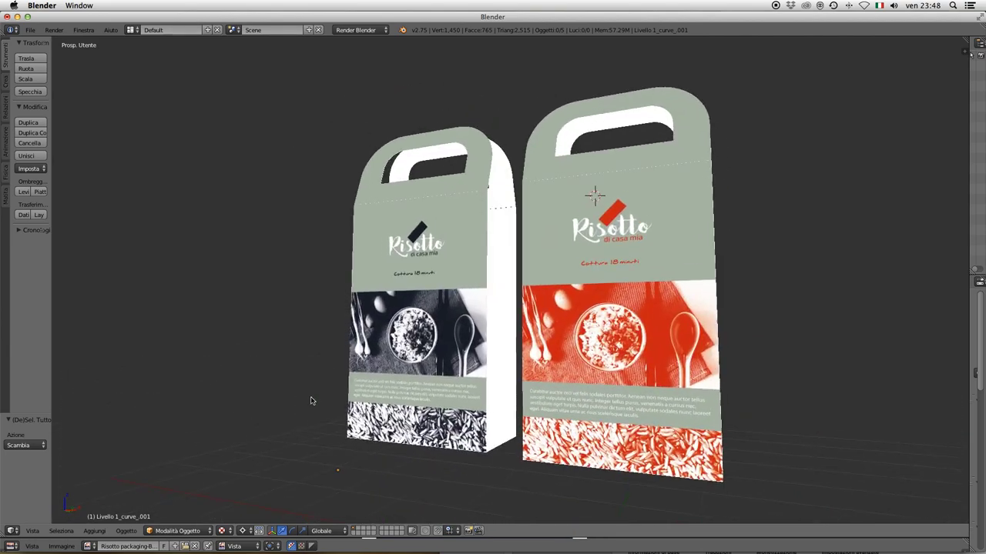
{"action": "mouse_move", "coordinate": [710, 428]}
{"action": "middle_mouse_down"}
{"action": "mouse_move", "coordinate": [546, 168]}
{"action": "mouse_move", "coordinate": [594, 389]}
{"action": "mouse_move", "coordinate": [496, 367]}
{"action": "mouse_move", "coordinate": [340, 371]}
{"action": "middle_mouse_up"}
{"action": "mouse_move", "coordinate": [736, 395]}
{"action": "middle_mouse_down"}
{"action": "mouse_move", "coordinate": [708, 395]}
{"action": "mouse_move", "coordinate": [673, 378]}
{"action": "mouse_move", "coordinate": [593, 387]}
{"action": "mouse_move", "coordinate": [554, 399]}
{"action": "mouse_move", "coordinate": [489, 447]}
{"action": "mouse_move", "coordinate": [670, 374]}
{"action": "mouse_move", "coordinate": [580, 396]}
{"action": "mouse_move", "coordinate": [441, 371]}
{"action": "mouse_move", "coordinate": [478, 396]}
{"action": "mouse_move", "coordinate": [523, 393]}
{"action": "middle_mouse_up"}
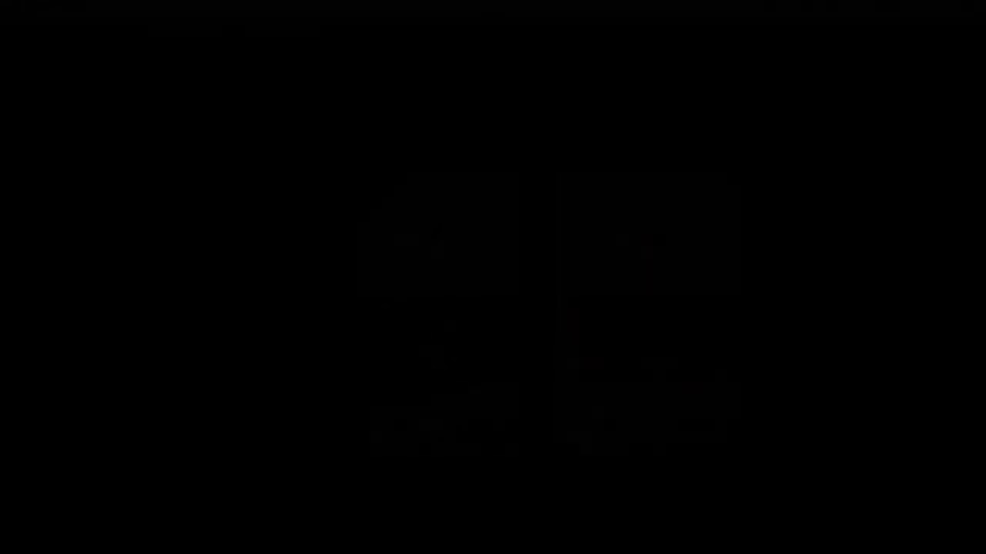